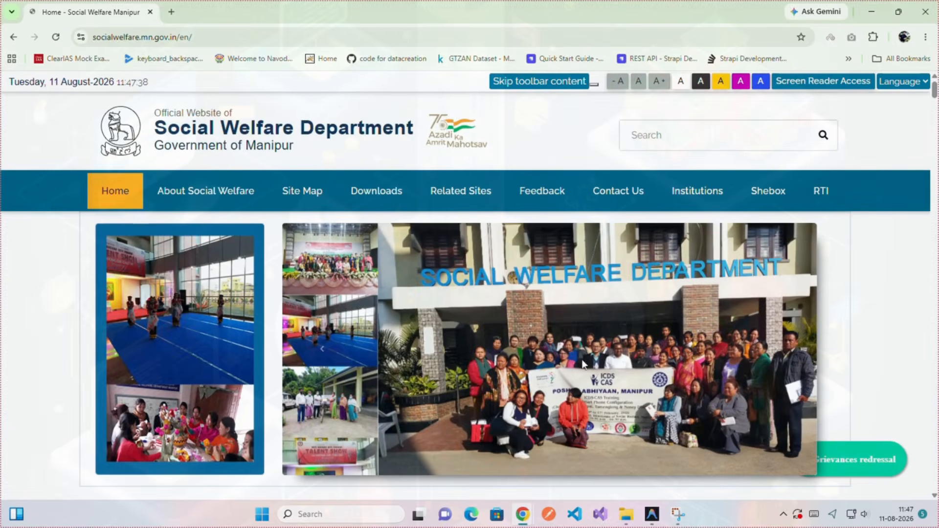
# Go from the Social Welfare Department homepage to the Recruitment Portal using the red button.
pyautogui.scroll(-5, 529, 331)
pyautogui.scroll(3, 530, 330)
pyautogui.scroll(-3, 684, 266)
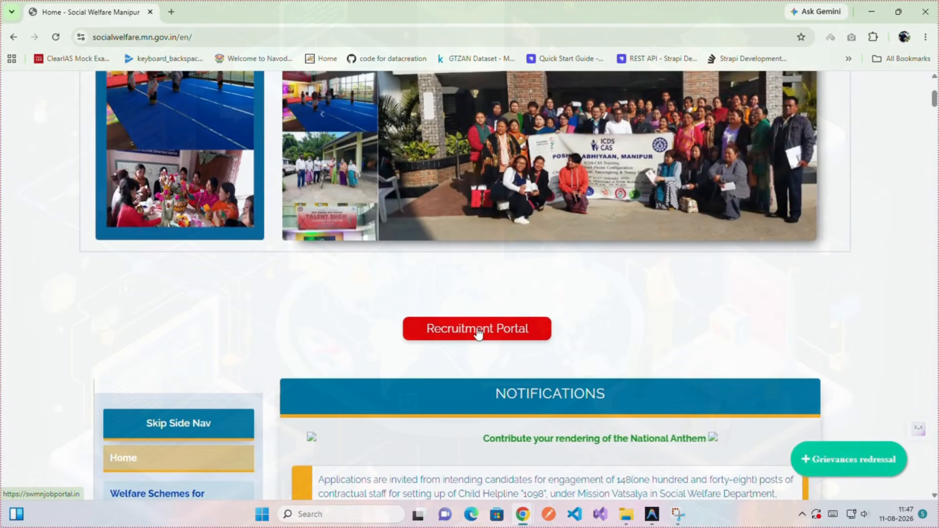
pyautogui.click(479, 332)
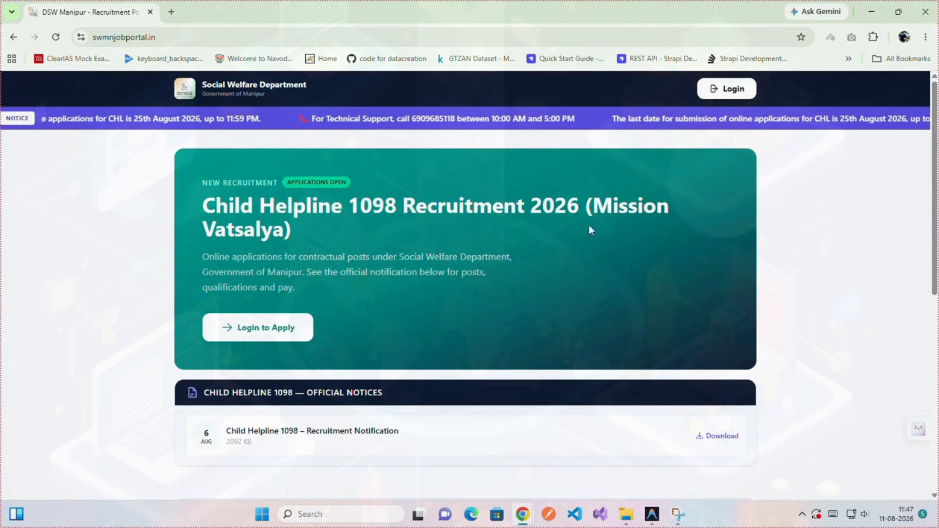
# Register as a new applicant by signing in with a Google account and allowing access.
pyautogui.click(259, 331)
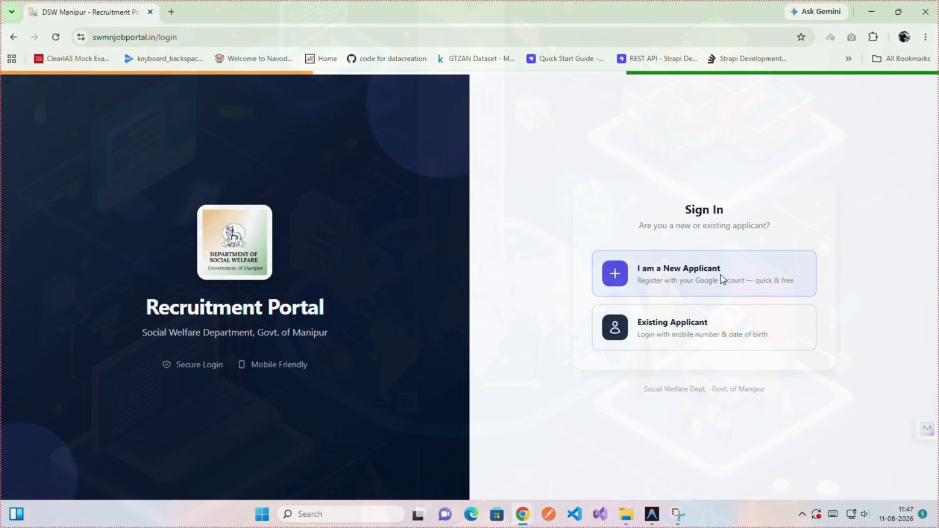
pyautogui.click(665, 276)
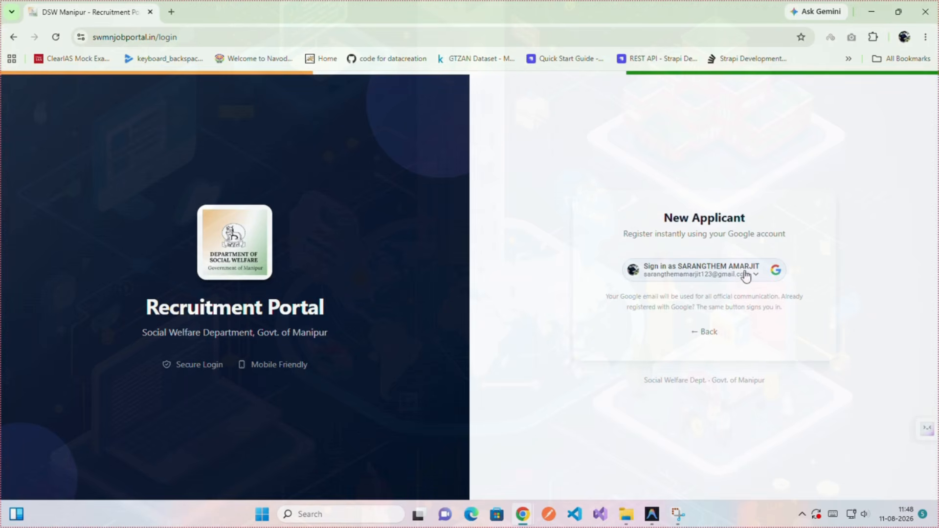
pyautogui.click(760, 280)
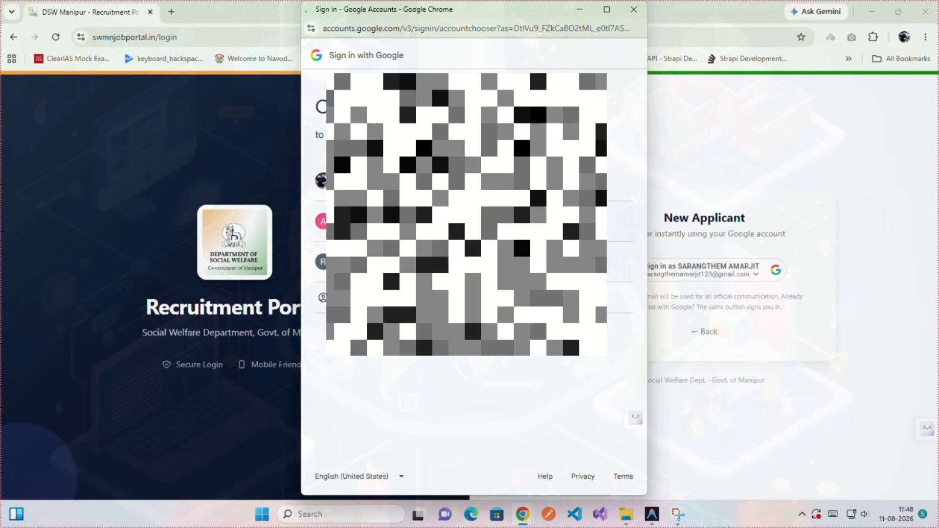
pyautogui.click(320, 261)
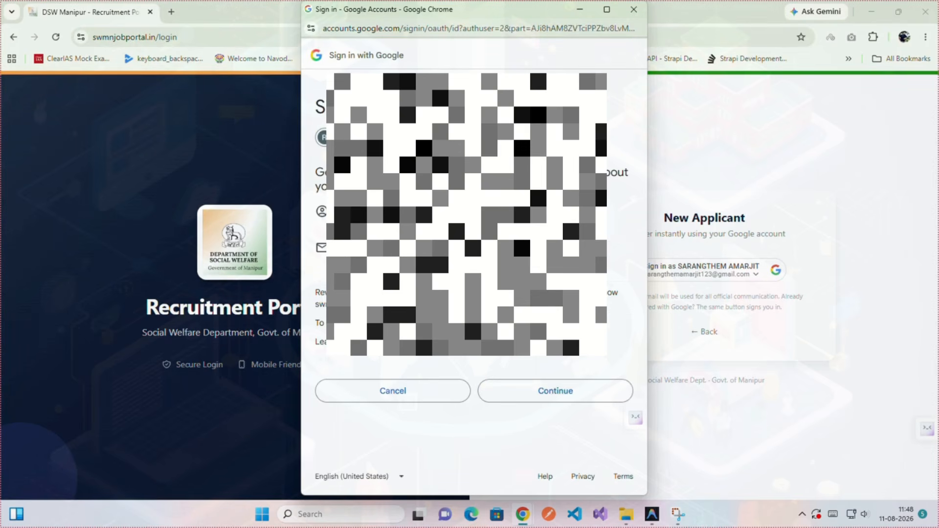
pyautogui.click(548, 391)
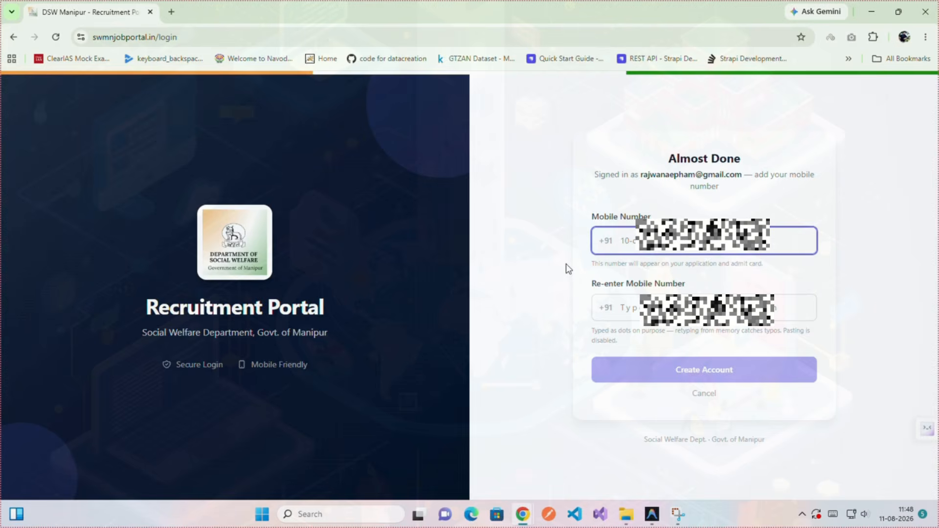
# Enter the mobile number in both fields and create the applicant account.
pyautogui.write('908')
pyautogui.moveTo(699, 241); pyautogui.dragTo(591, 244)
pyautogui.click(642, 299)
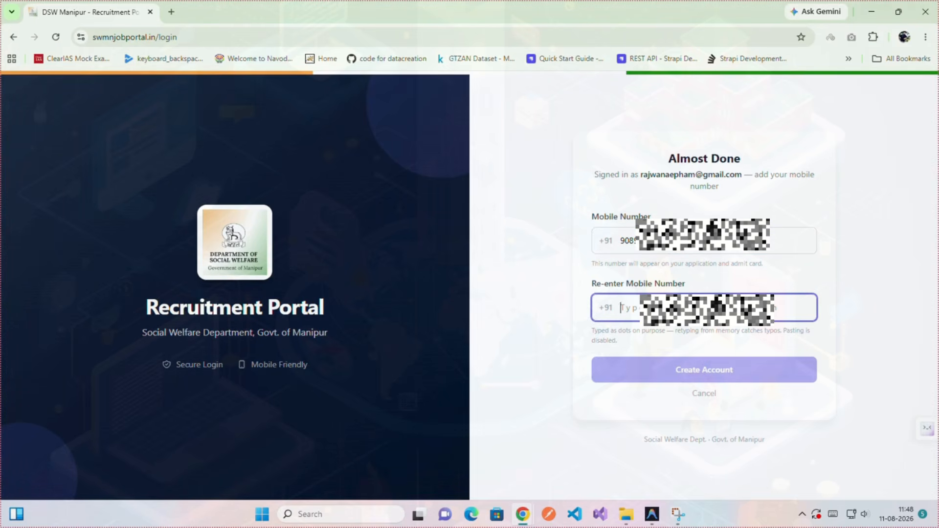
pyautogui.write('90')
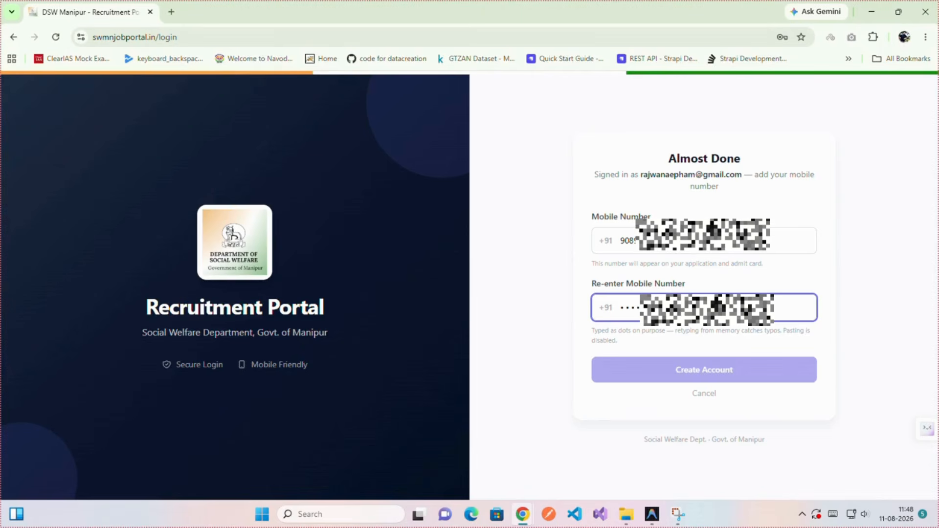
pyautogui.write('•')
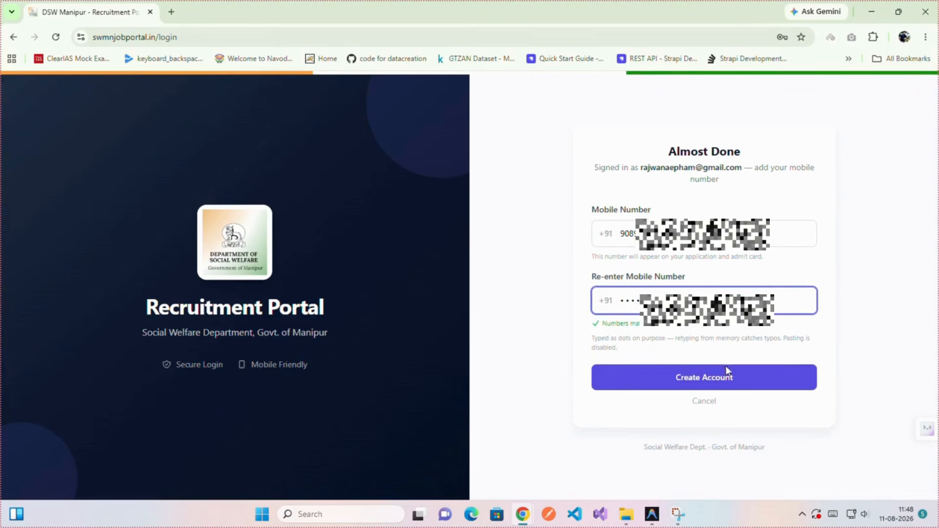
pyautogui.click(725, 379)
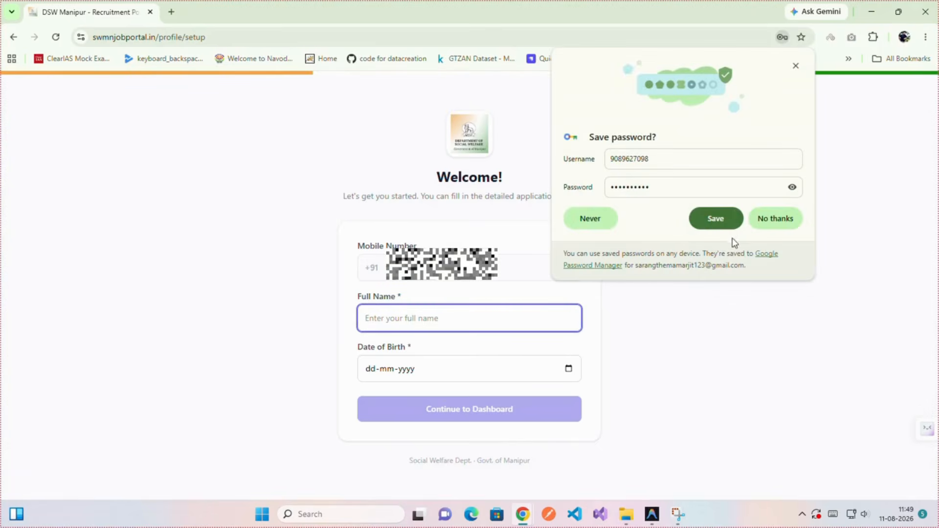
# Decline saving the password, enter the applicant's full name and birth date 01-03-1998, then continue to the dashboard.
pyautogui.click(778, 221)
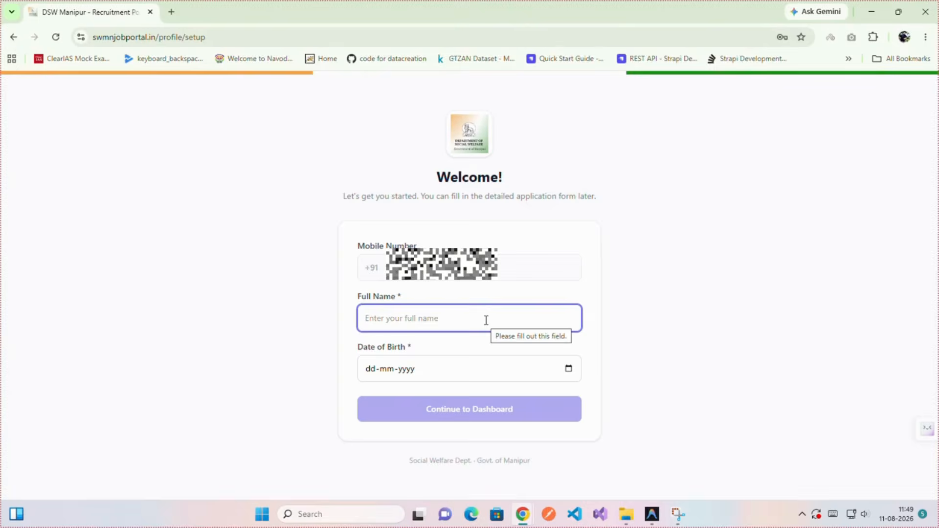
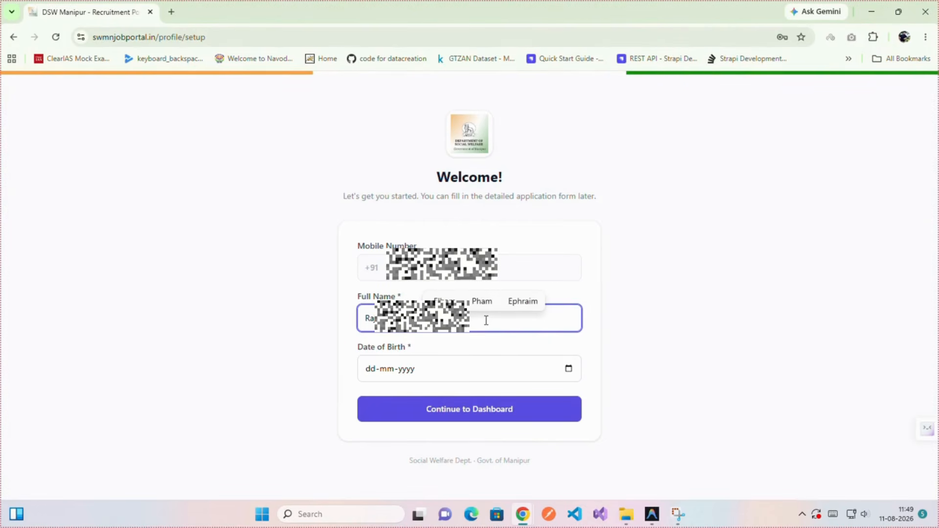
pyautogui.click(410, 372)
pyautogui.click(374, 370)
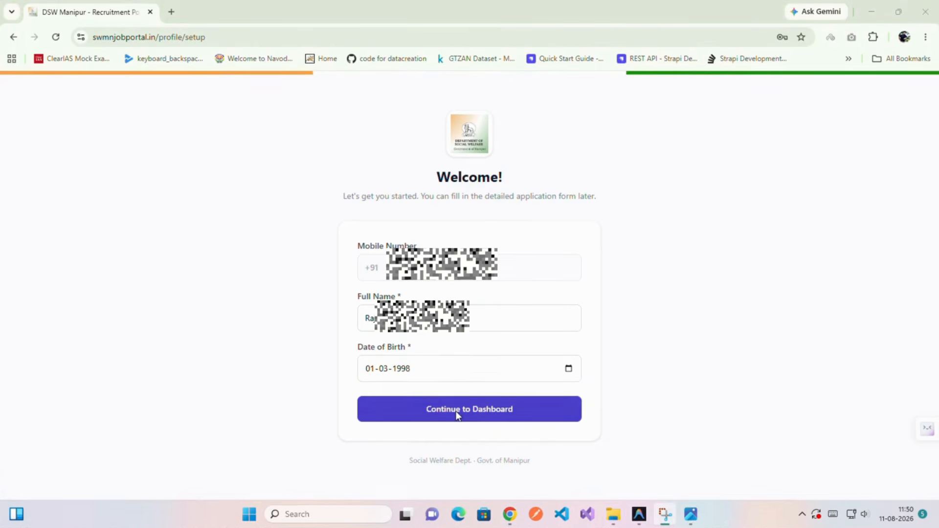
pyautogui.click(458, 414)
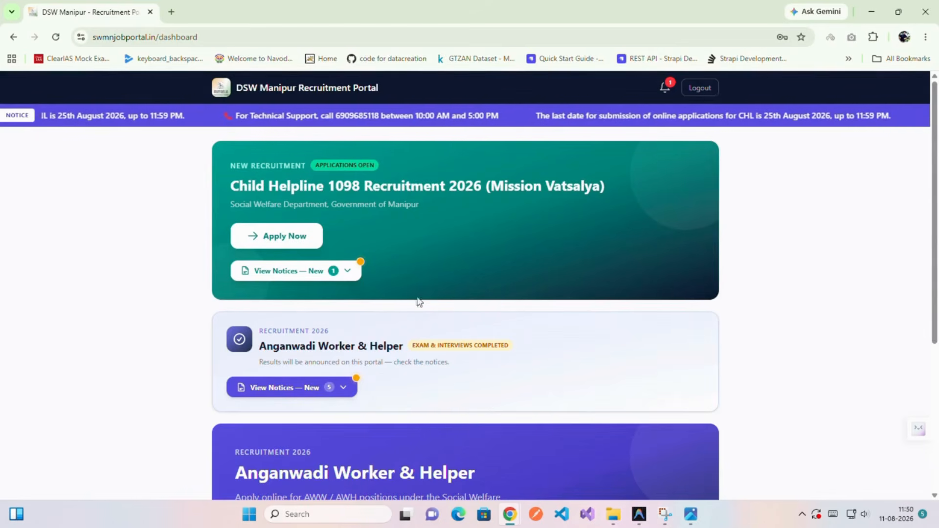
# Apply for Child Helpline 1098 as Child Helpline Supervisor in the UR category (fee ₹500).
pyautogui.click(277, 240)
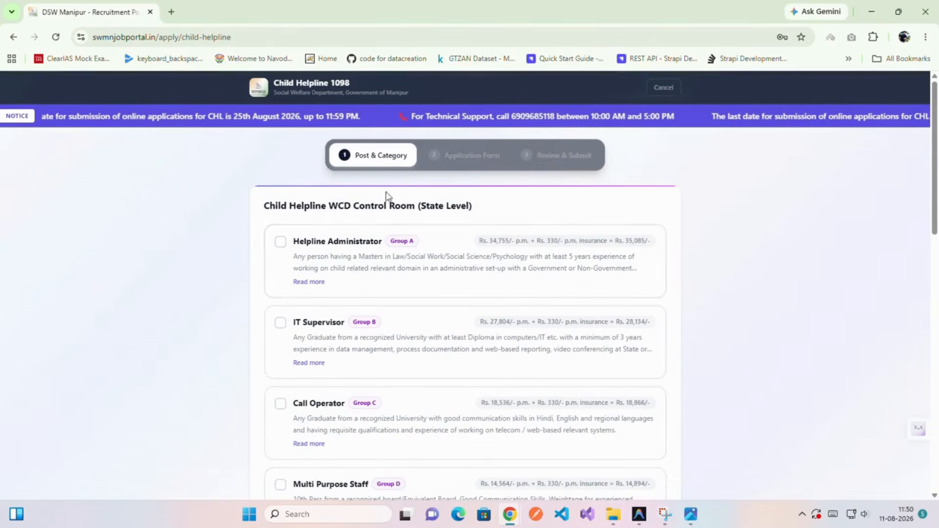
pyautogui.scroll(-2, 387, 367)
pyautogui.scroll(-3, 387, 367)
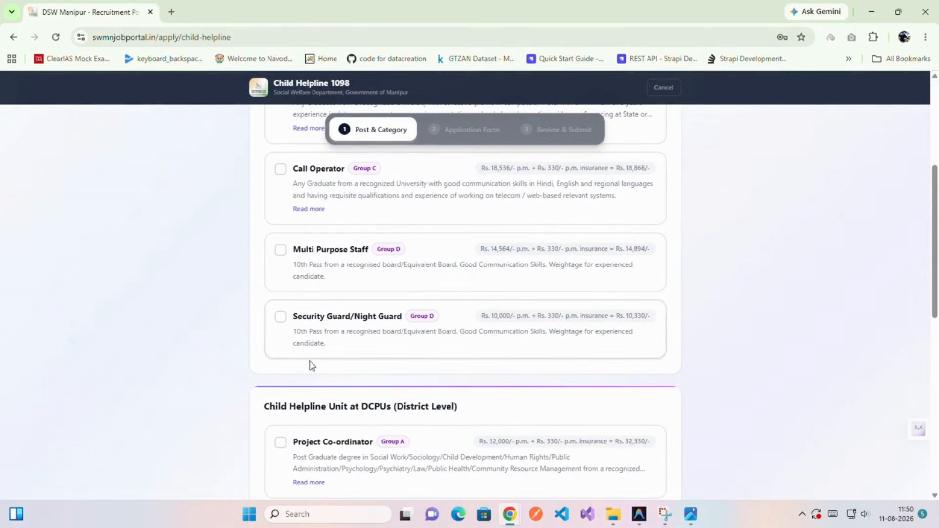
pyautogui.scroll(-6, 312, 351)
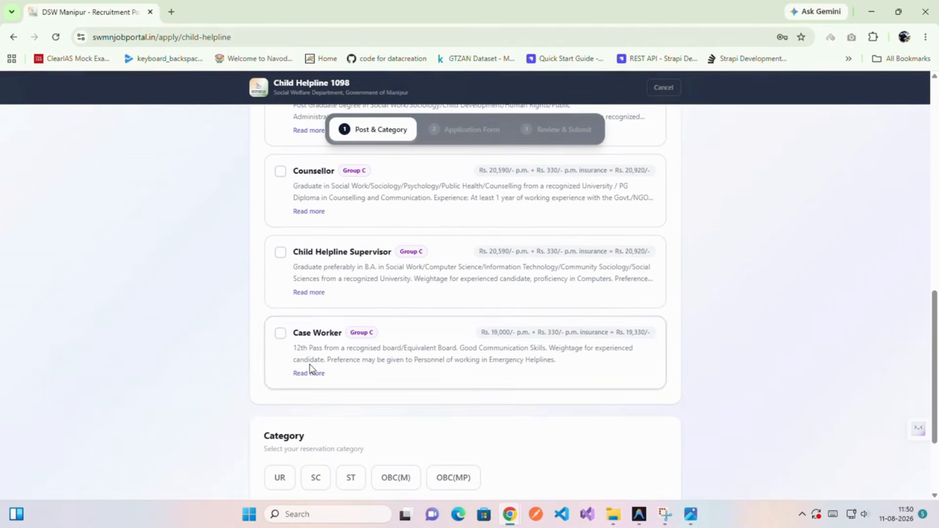
pyautogui.click(281, 254)
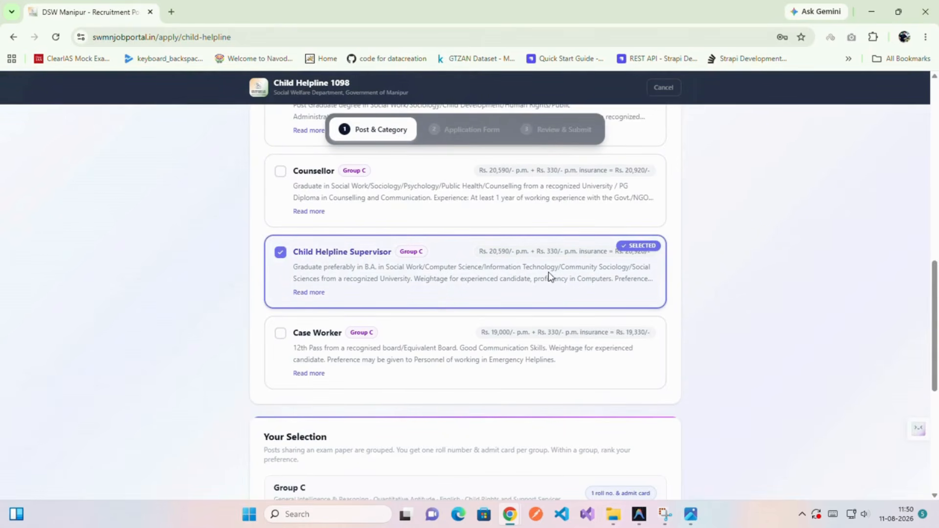
pyautogui.scroll(-4, 438, 336)
pyautogui.scroll(-2, 432, 371)
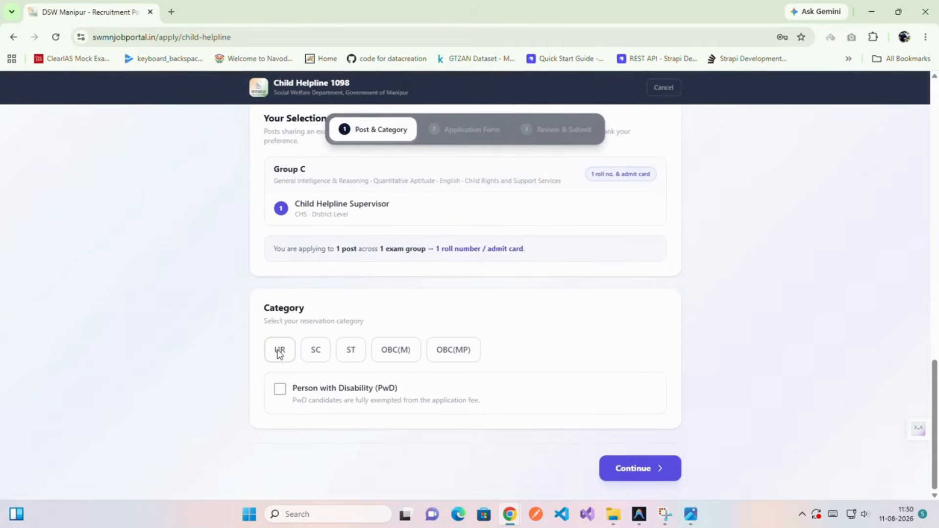
pyautogui.click(279, 351)
pyautogui.scroll(-2, 360, 421)
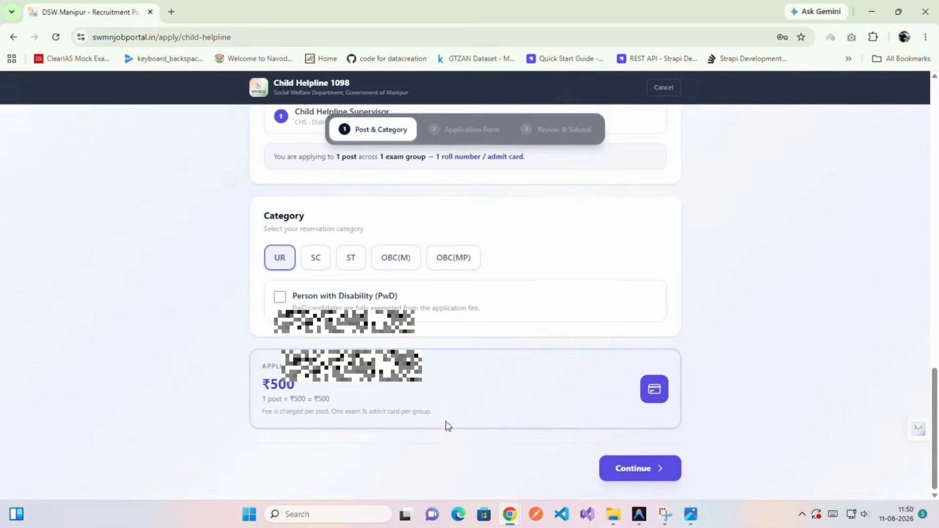
pyautogui.click(617, 466)
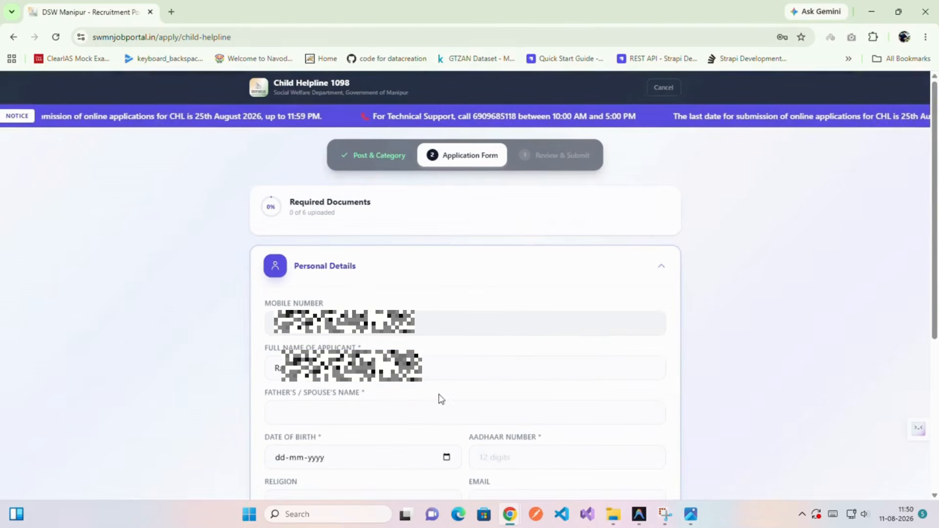
# Fill in the father's name and pick 1 March 1998 as the date of birth.
pyautogui.scroll(-2, 420, 386)
pyautogui.click(362, 299)
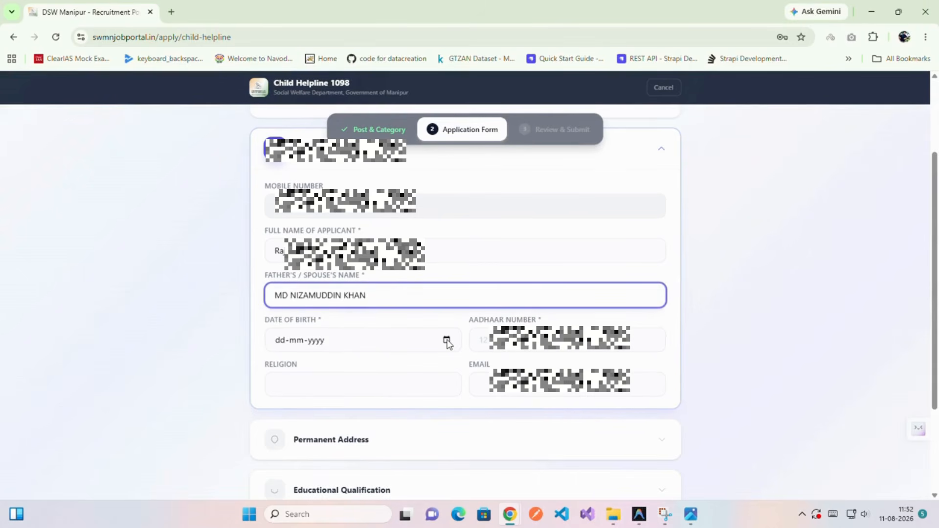
pyautogui.click(446, 340)
pyautogui.click(314, 175)
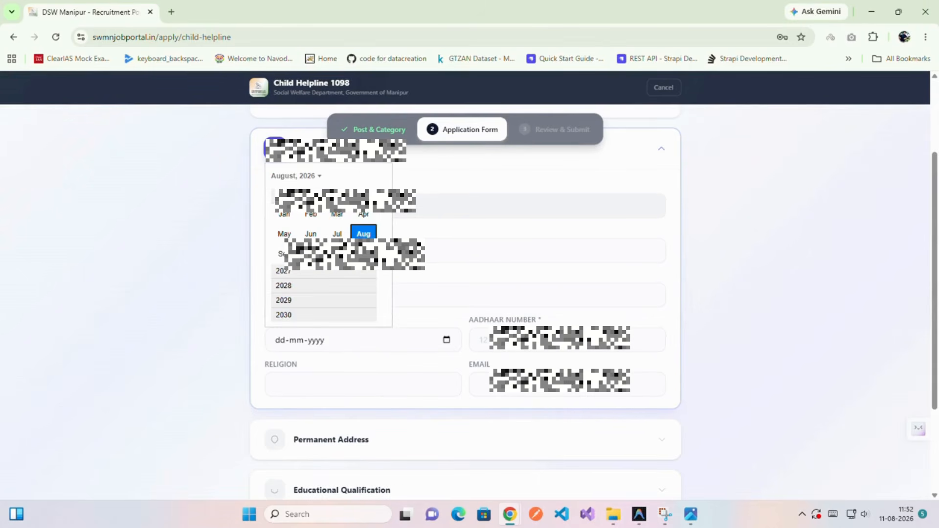
pyautogui.scroll(4, 381, 215)
pyautogui.scroll(6, 381, 216)
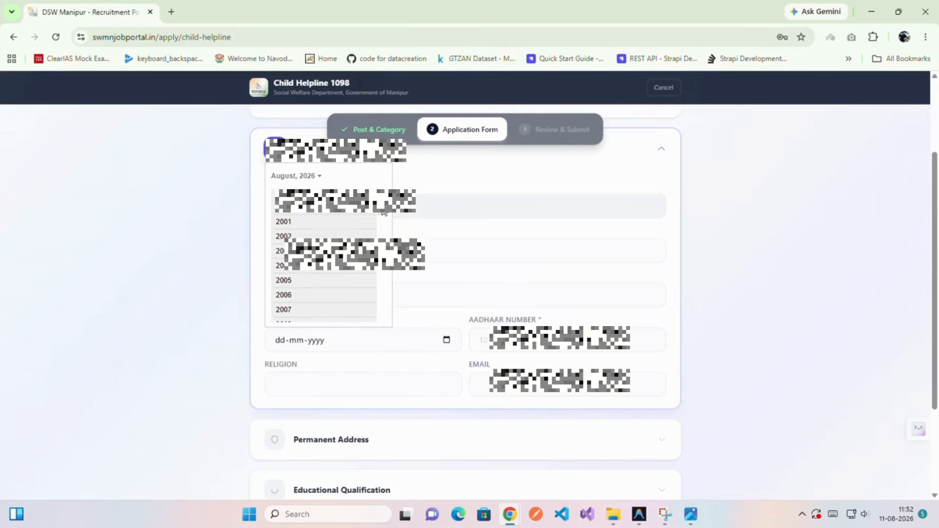
pyautogui.click(289, 317)
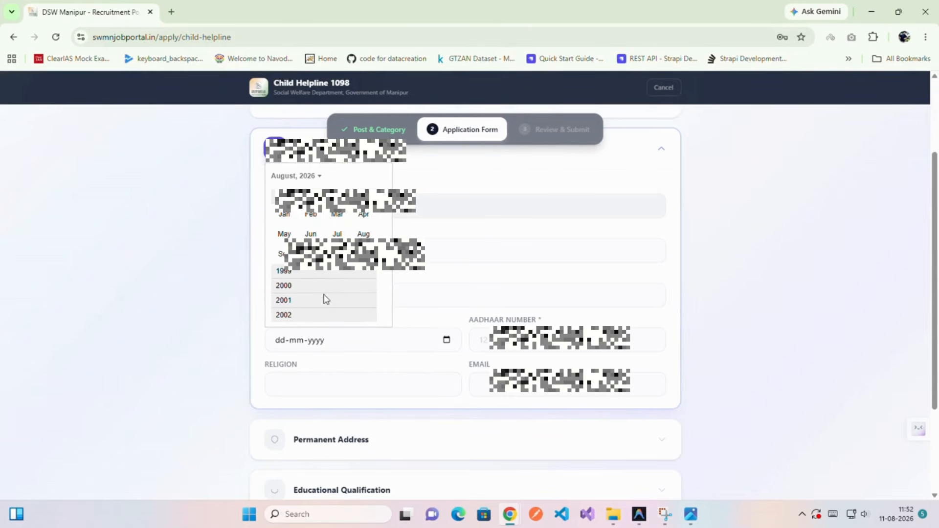
pyautogui.click(337, 231)
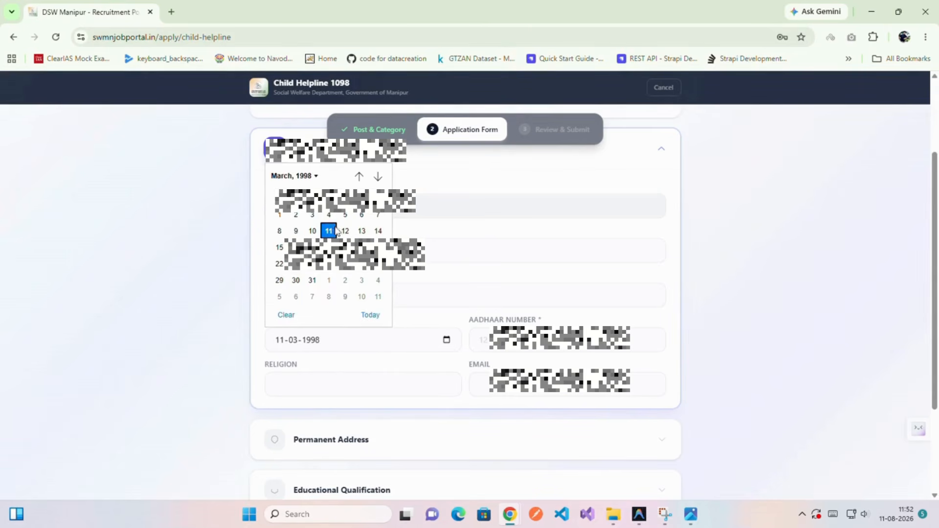
pyautogui.click(278, 214)
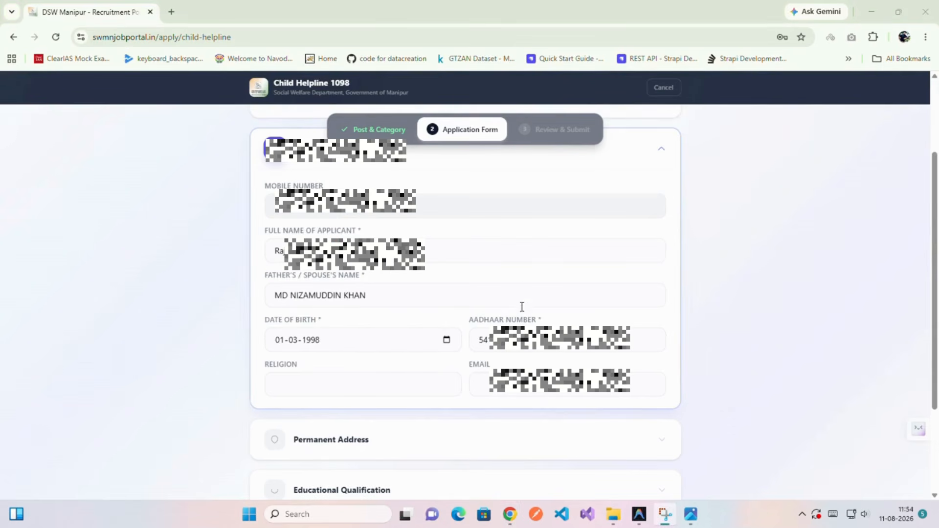
# Enter the Aadhaar number, religion Islam and the applicant's email address.
pyautogui.click(560, 340)
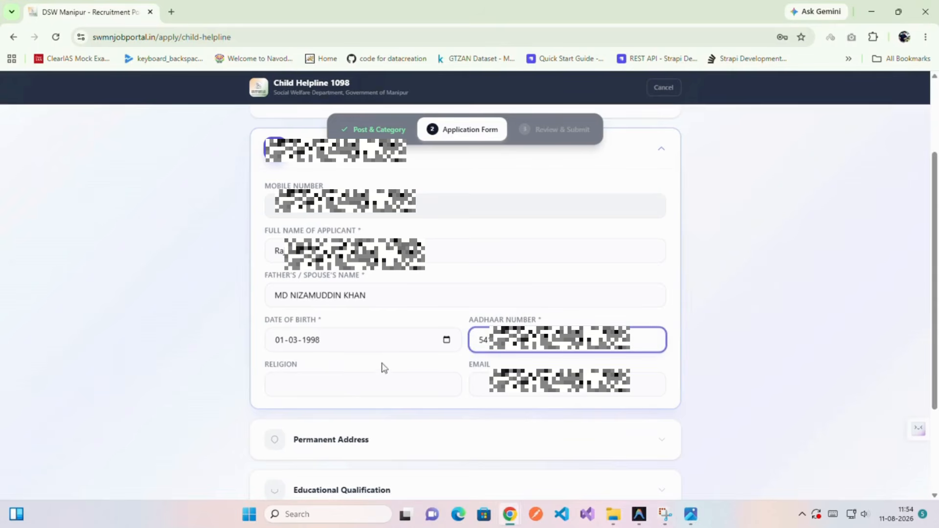
pyautogui.click(336, 380)
pyautogui.write('is')
pyautogui.press('BackSpace')
pyautogui.press('BackSpace')
pyautogui.write('Islam')
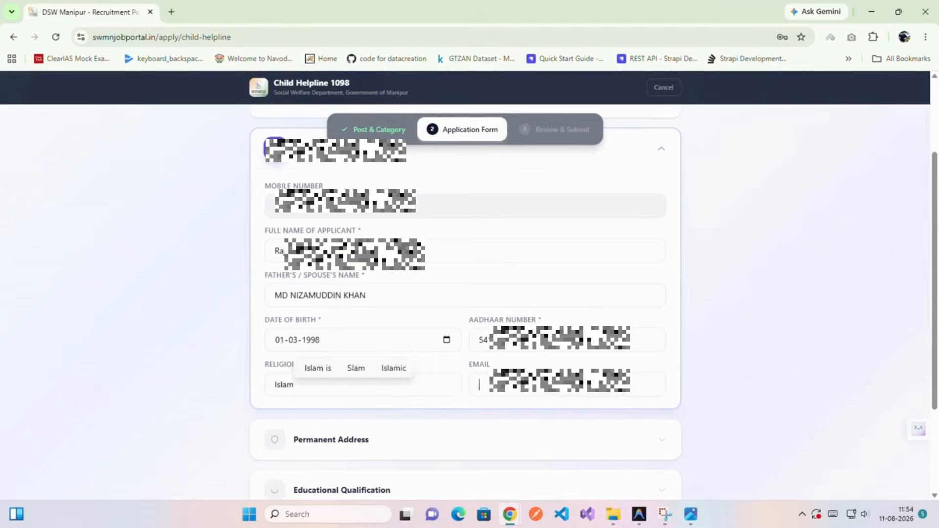
pyautogui.press('Tab')
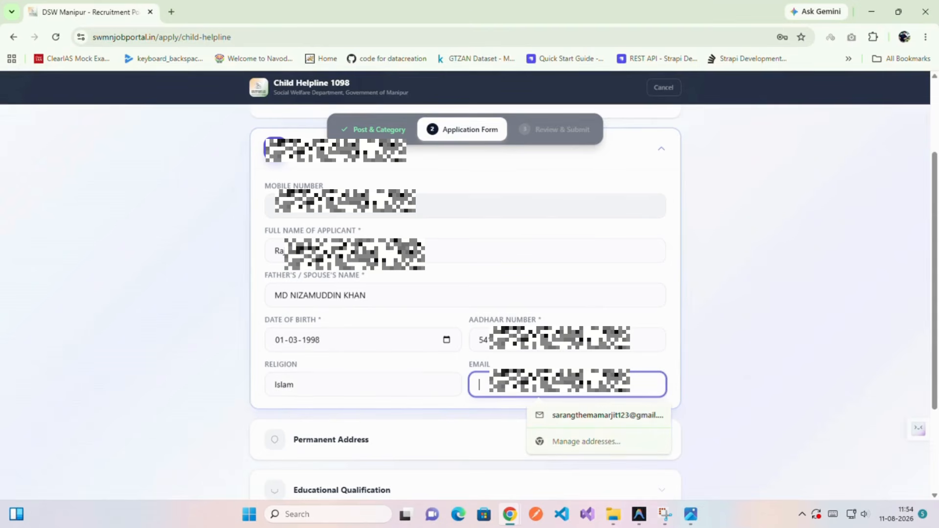
pyautogui.write('raj')
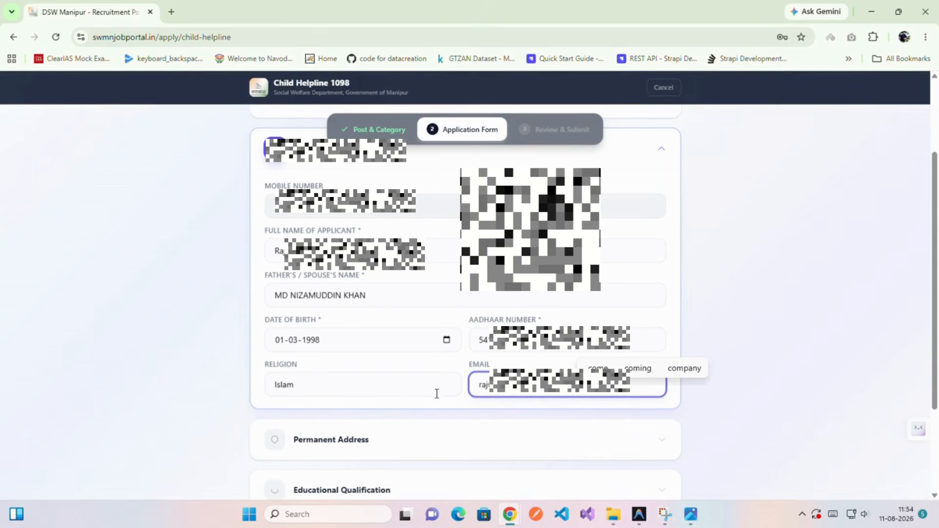
pyautogui.scroll(-1, 432, 395)
pyautogui.scroll(-1, 436, 396)
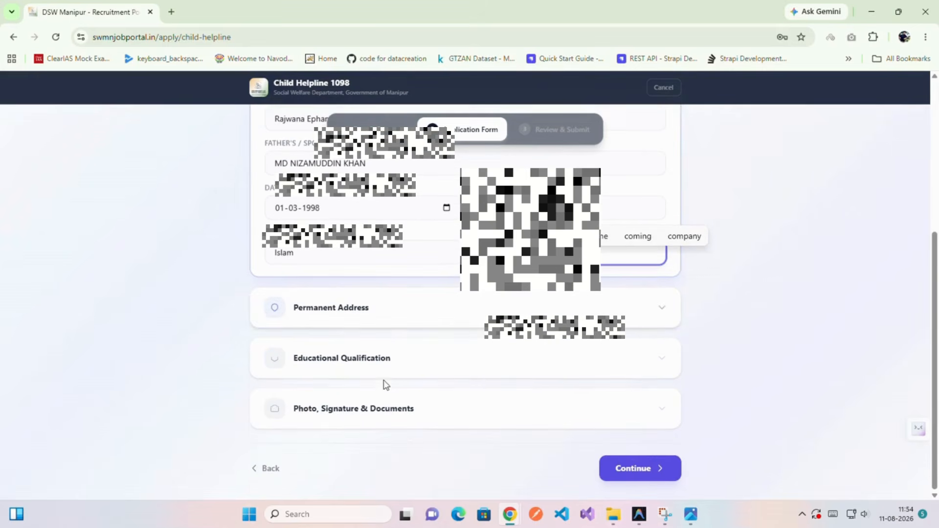
pyautogui.click(275, 311)
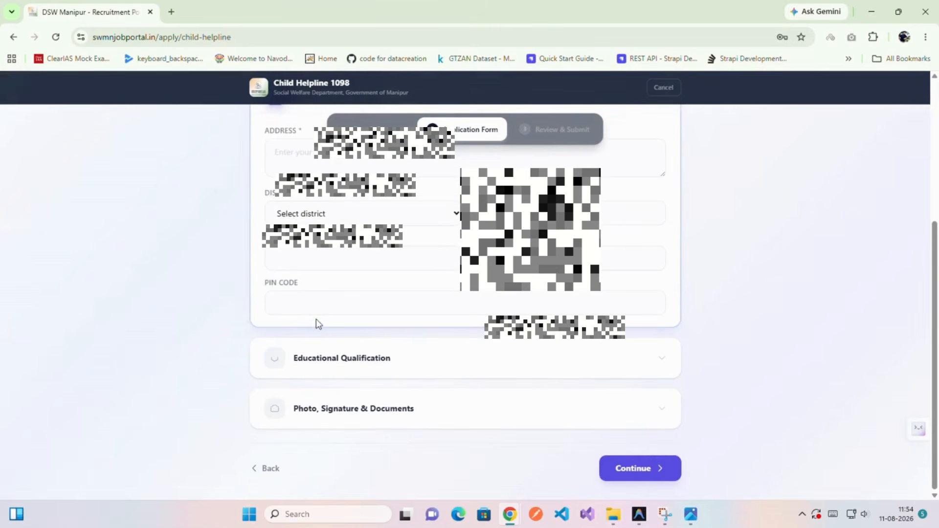
# Enter the permanent address with district Imphal East, block, police station, post office and PIN code.
pyautogui.click(337, 271)
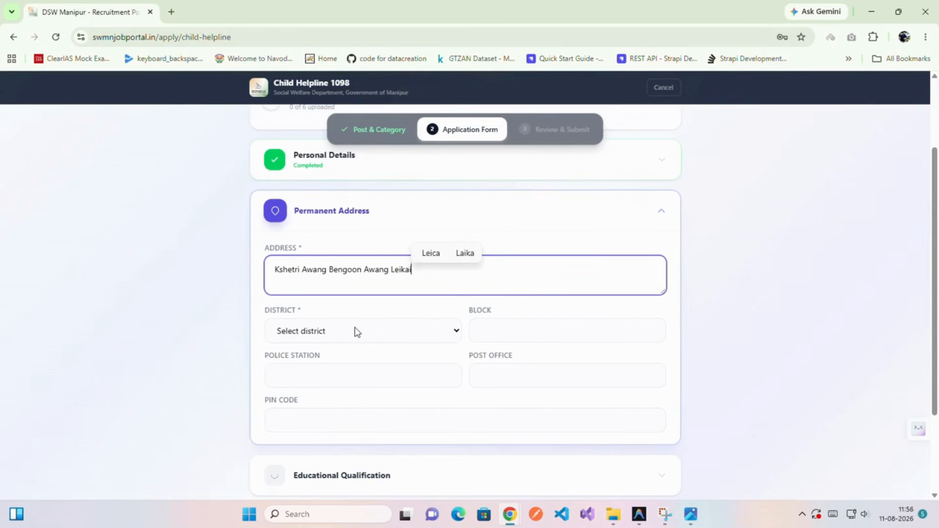
pyautogui.click(355, 331)
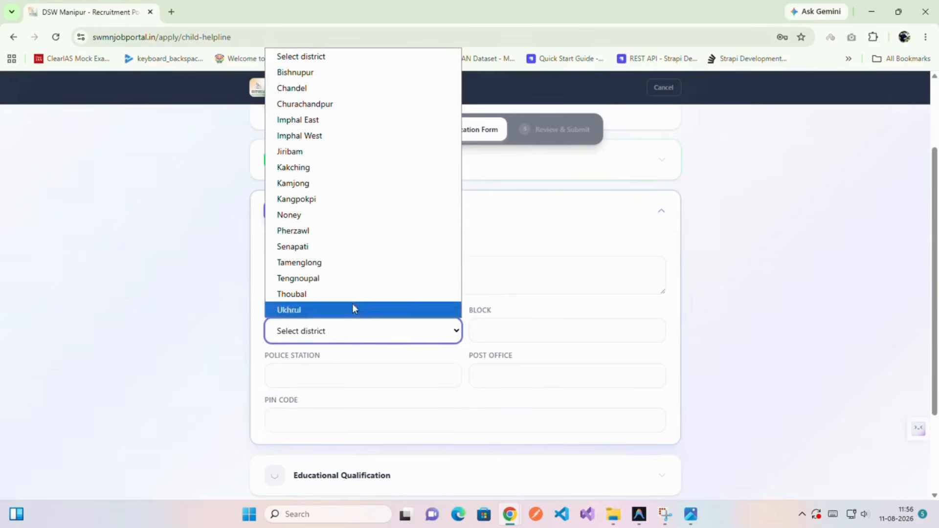
pyautogui.click(330, 121)
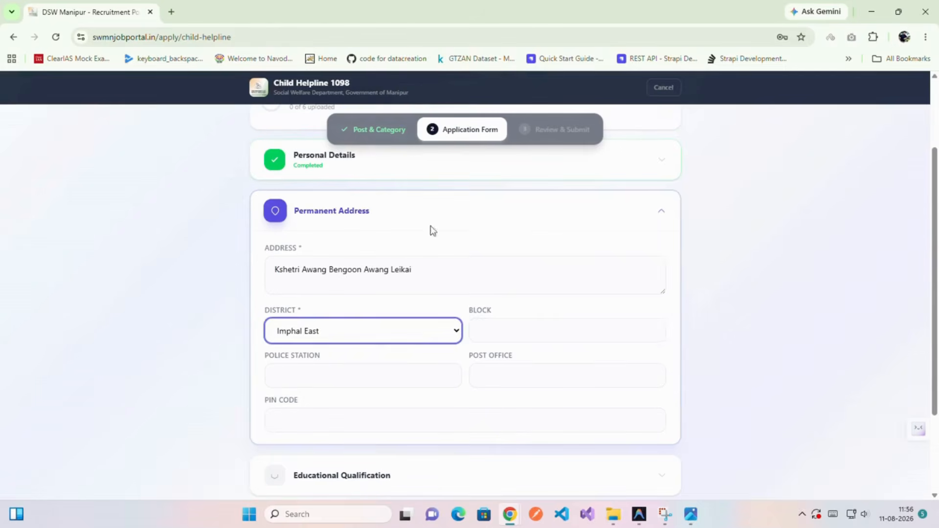
pyautogui.click(536, 329)
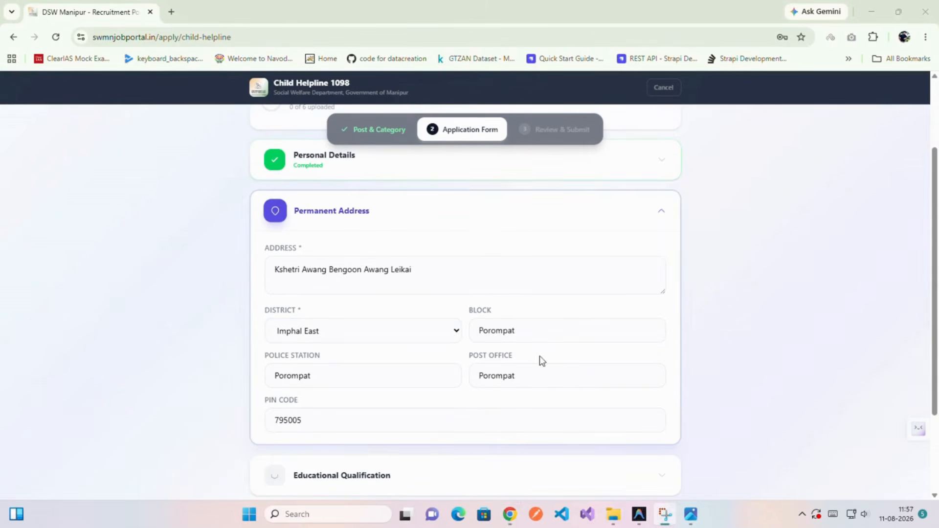
pyautogui.click(538, 328)
pyautogui.click(369, 331)
pyautogui.click(535, 338)
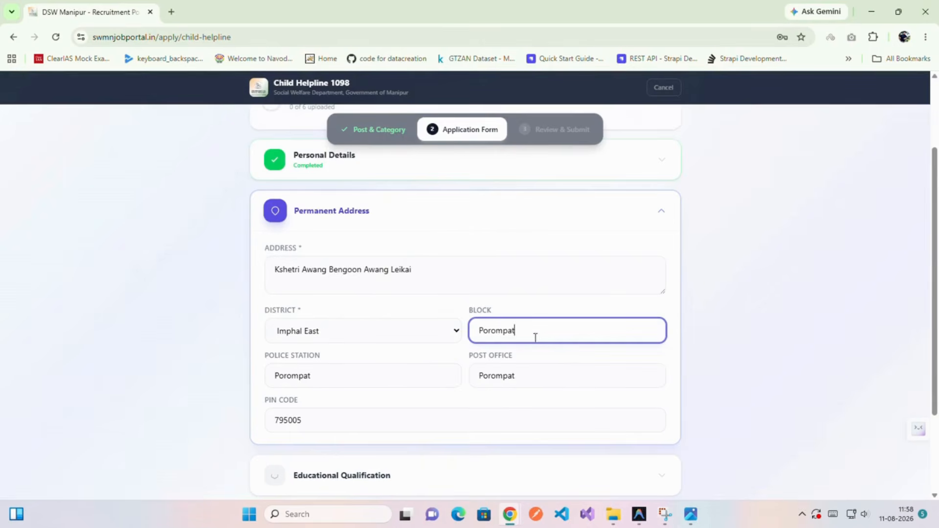
pyautogui.click(365, 418)
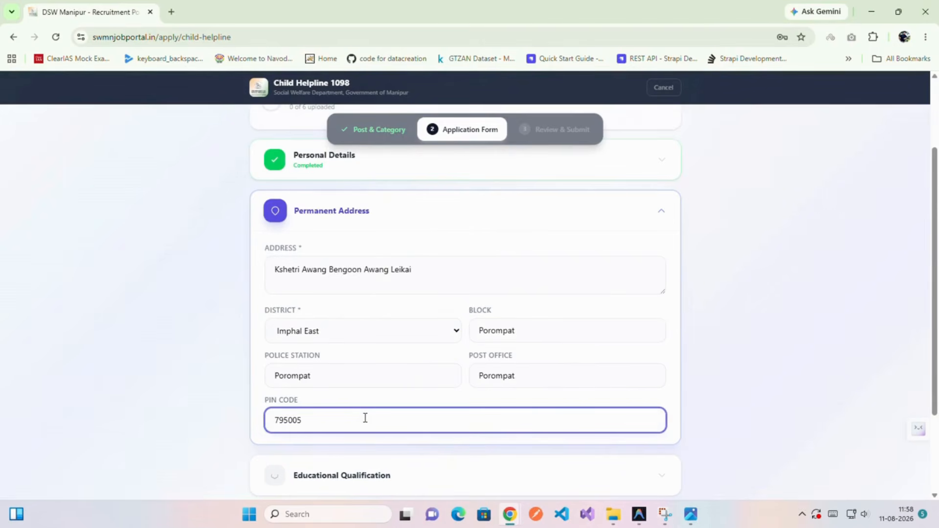
pyautogui.scroll(-3, 365, 418)
# Record 10th from Little Rose Hr Sec School, 2013, 1st division, and add a Qualification 2 block.
pyautogui.click(274, 359)
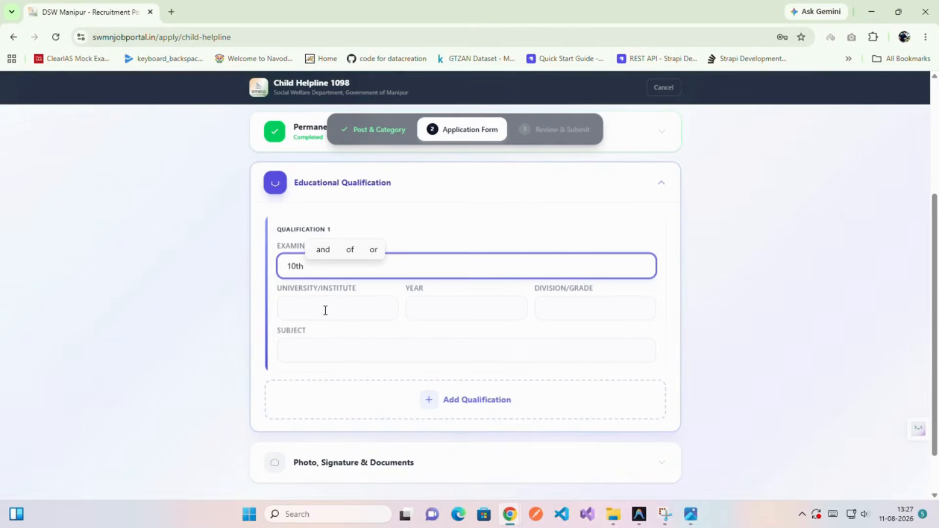
pyautogui.click(326, 310)
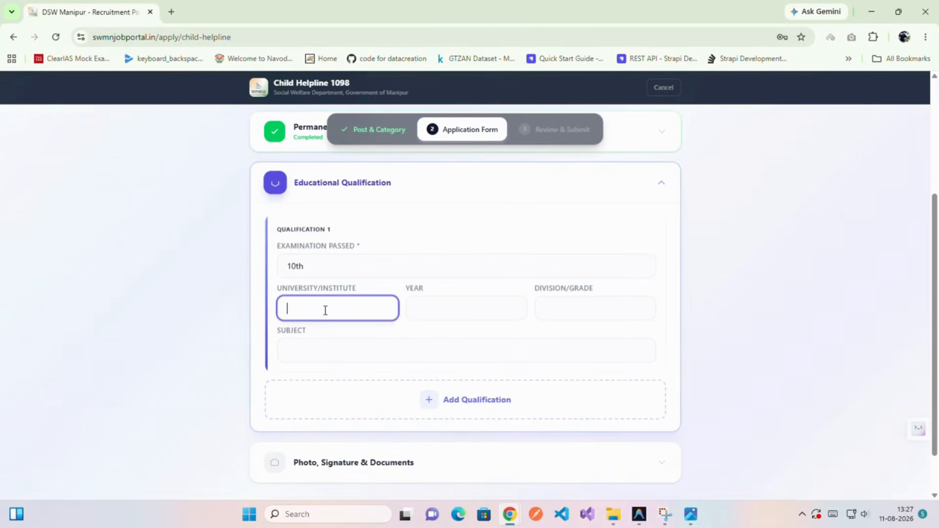
pyautogui.write('Little Rose Hr Sec School')
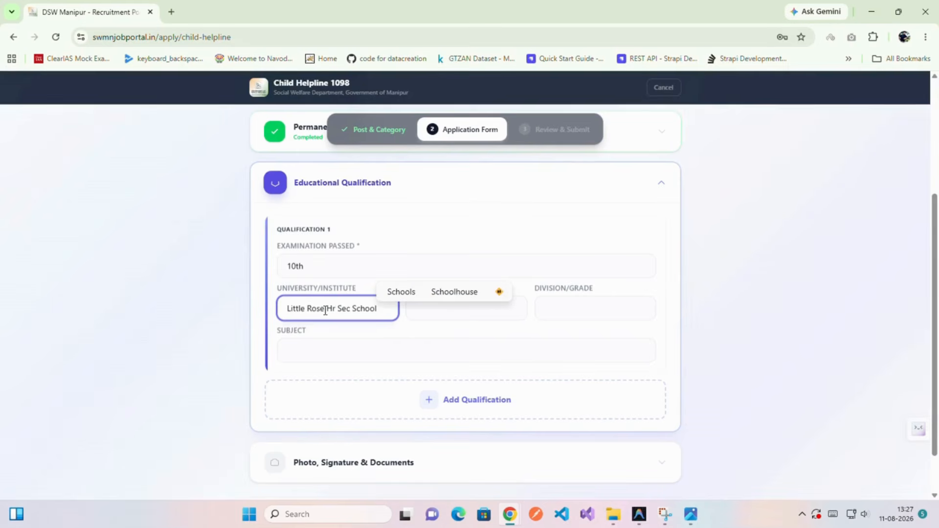
pyautogui.click(465, 319)
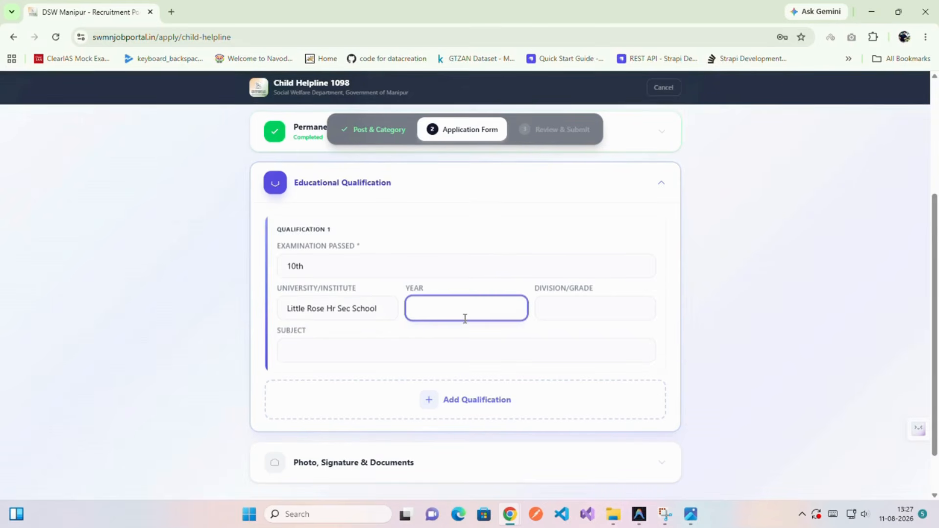
pyautogui.click(562, 313)
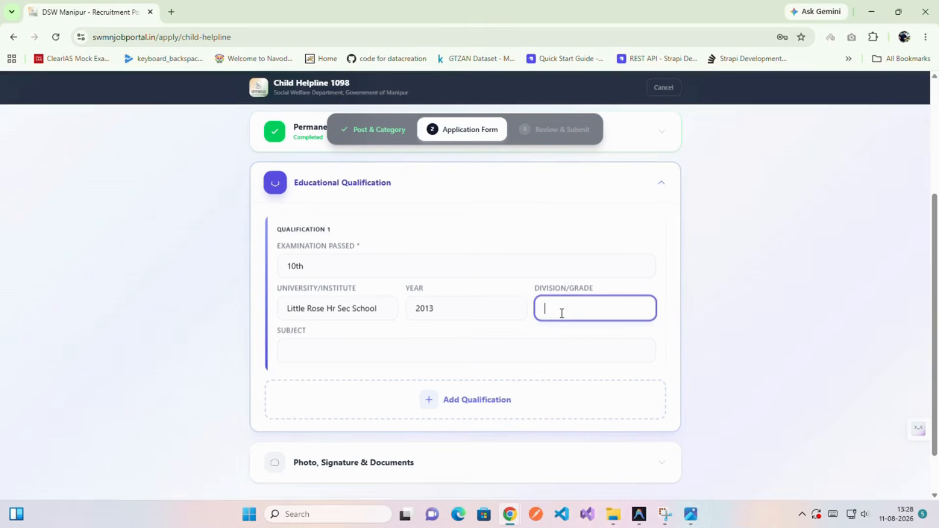
pyautogui.write('1st')
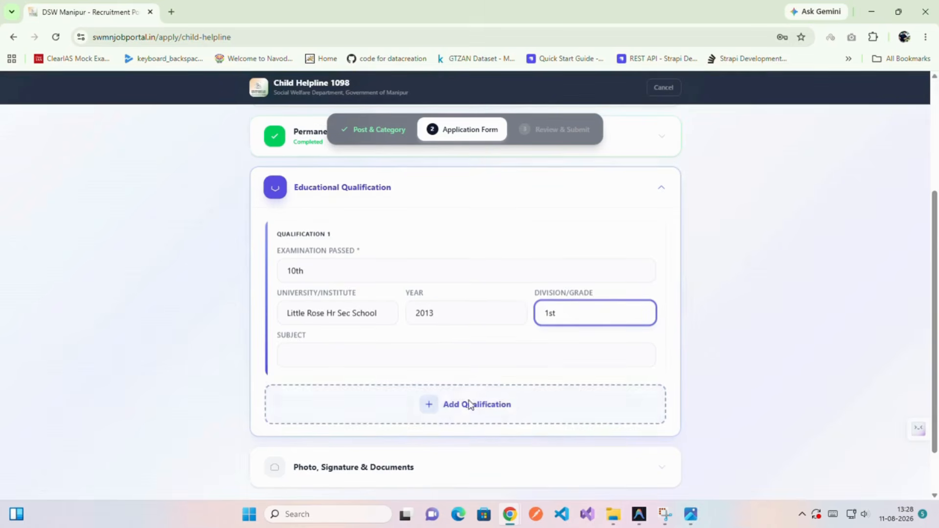
pyautogui.click(477, 397)
pyautogui.scroll(-2, 462, 416)
pyautogui.scroll(-1, 462, 417)
# Name Qualification 2 'Class XII' and rename Qualification 1 to 'Class X'.
pyautogui.click(368, 263)
pyautogui.scroll(2, 368, 298)
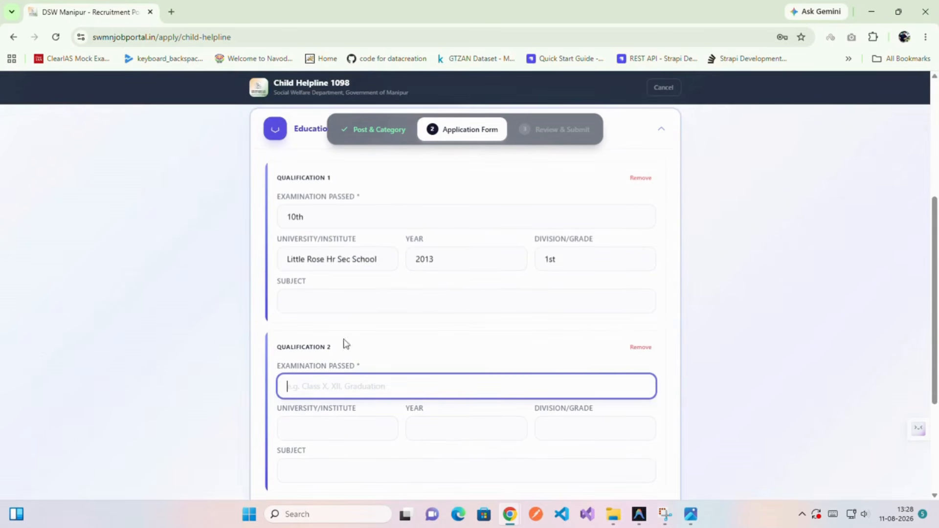
pyautogui.scroll(-1, 365, 400)
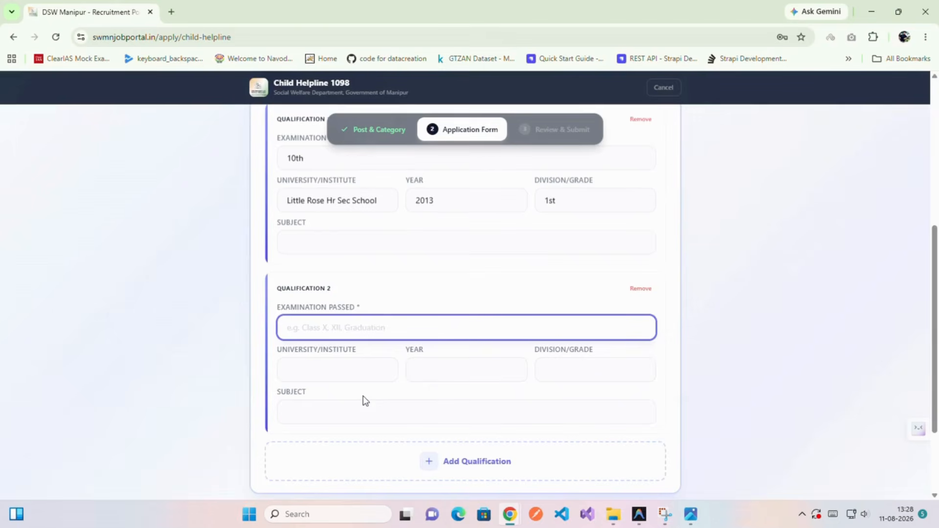
pyautogui.write('Class ')
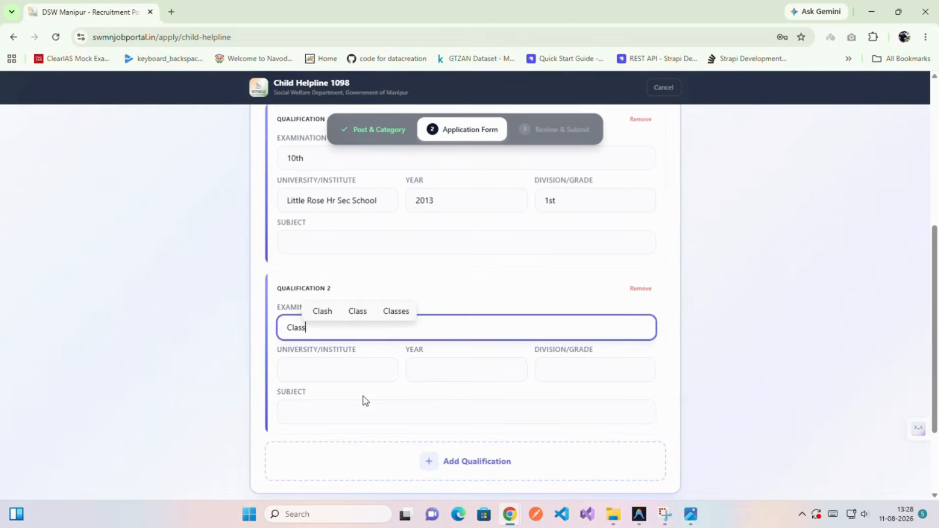
pyautogui.write('XII')
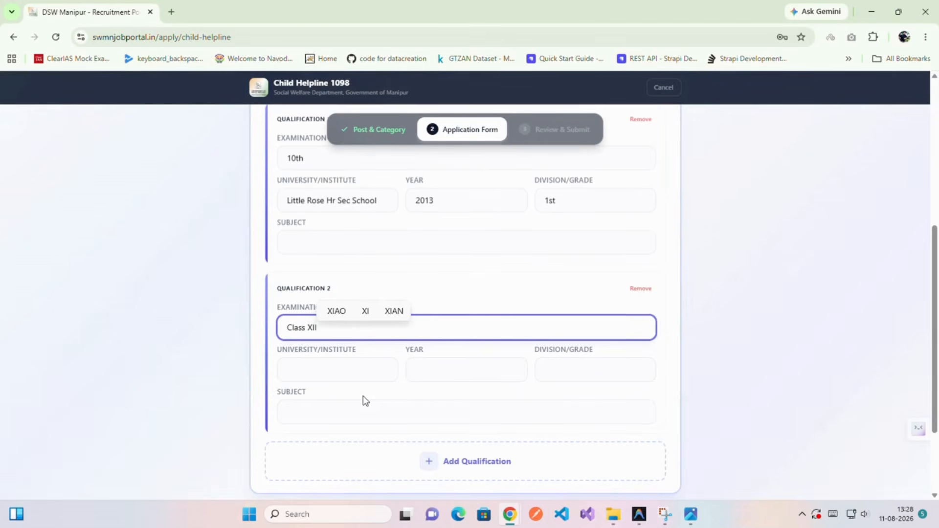
pyautogui.scroll(2, 363, 395)
pyautogui.click(321, 272)
pyautogui.moveTo(321, 272); pyautogui.dragTo(268, 277)
pyautogui.write('Class ')
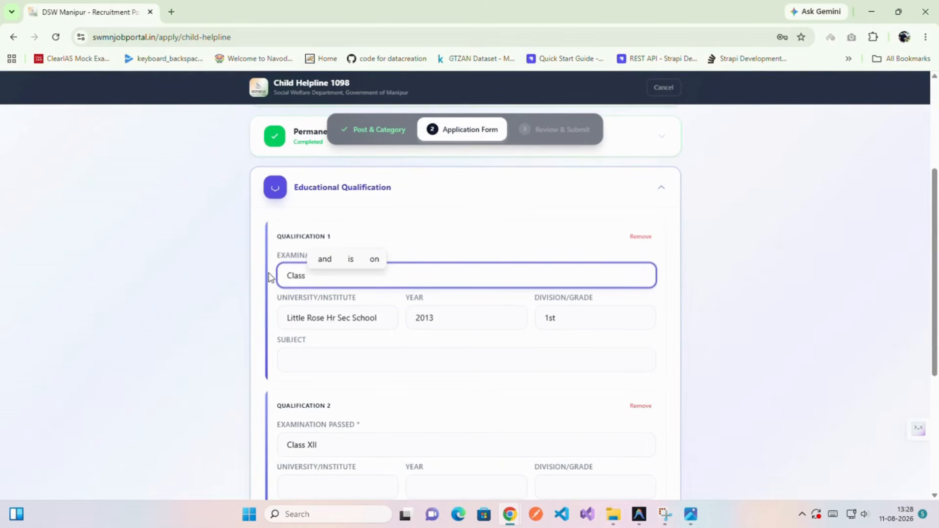
pyautogui.write('X')
pyautogui.scroll(-5, 270, 276)
# Complete Class XII (2016, 2nd division) with subjects English, Maths, Physics, Biology, Painting, Chemistry.
pyautogui.click(324, 254)
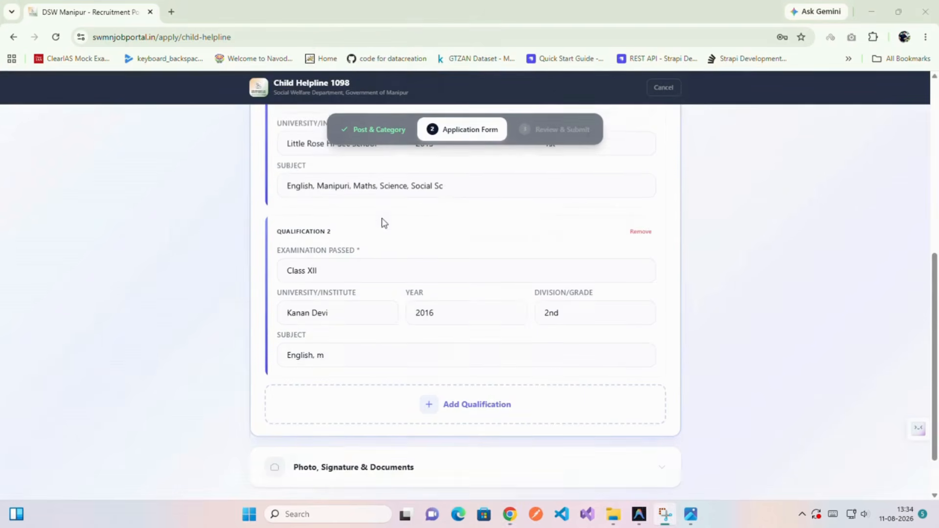
pyautogui.scroll(3, 383, 215)
pyautogui.click(480, 304)
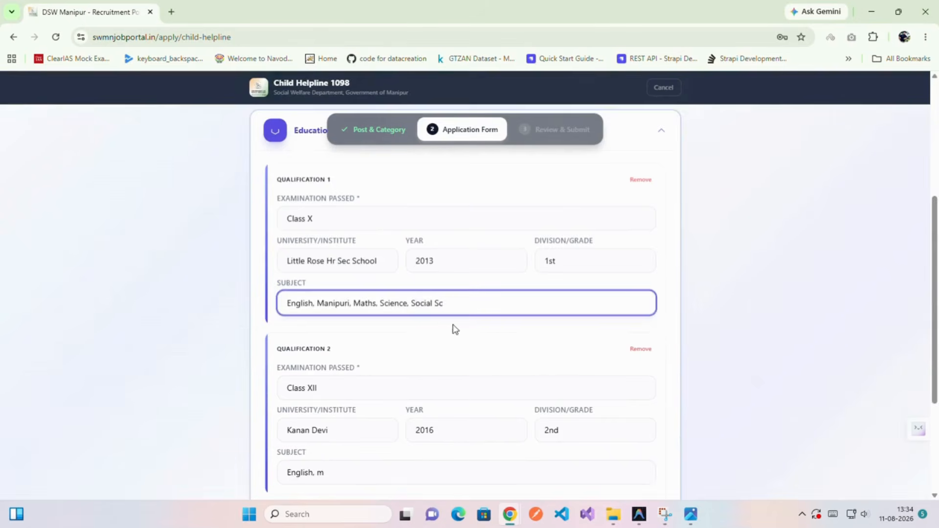
pyautogui.scroll(-1, 450, 318)
pyautogui.click(331, 333)
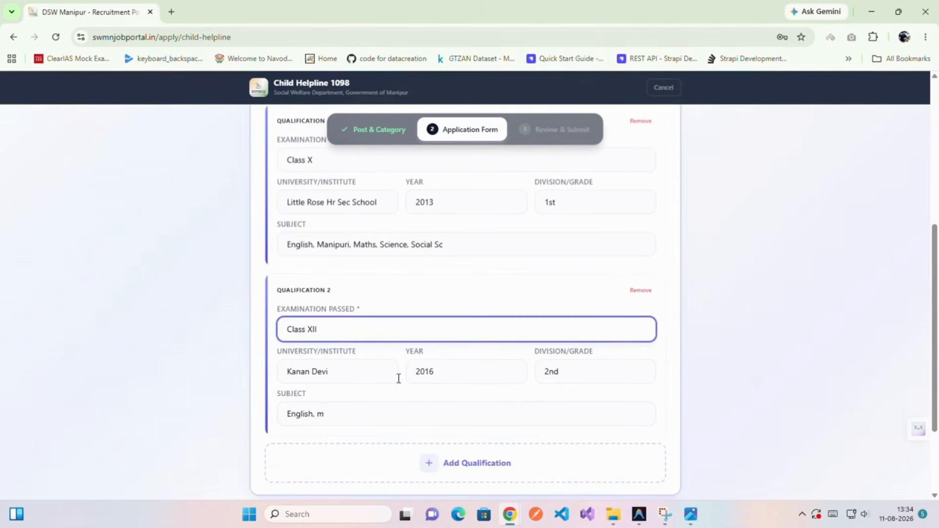
pyautogui.scroll(-1, 509, 391)
pyautogui.click(344, 310)
pyautogui.click(454, 316)
pyautogui.click(577, 316)
pyautogui.click(382, 351)
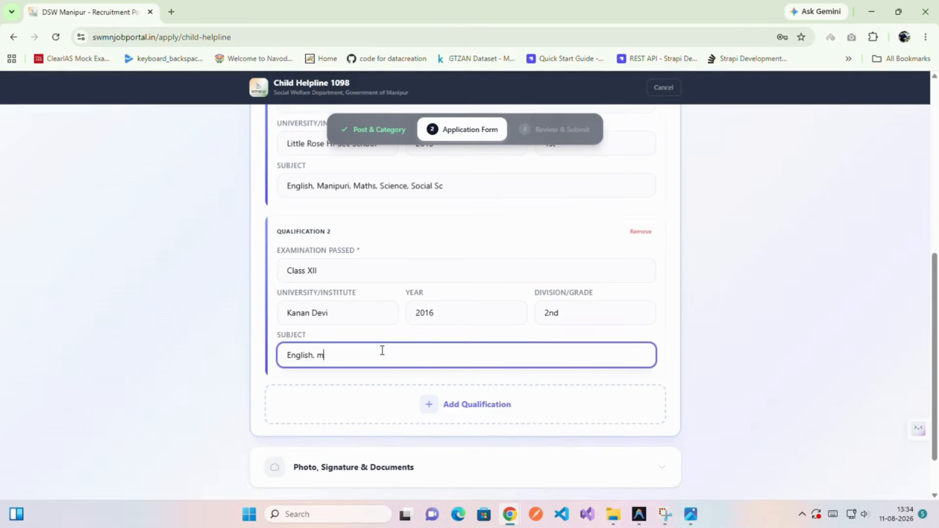
pyautogui.write('English, Maths, Physics, Biology, Painting, Chemistry')
# Add Qualification 3 as B.A from G.P Women College.
pyautogui.scroll(-1, 424, 343)
pyautogui.click(421, 356)
pyautogui.scroll(-2, 414, 354)
pyautogui.click(324, 262)
pyautogui.write('B.A')
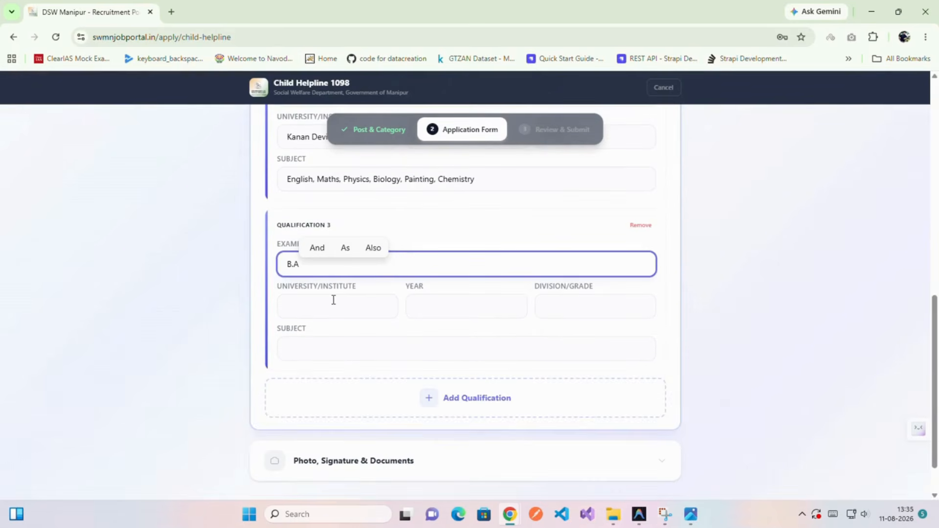
pyautogui.click(333, 300)
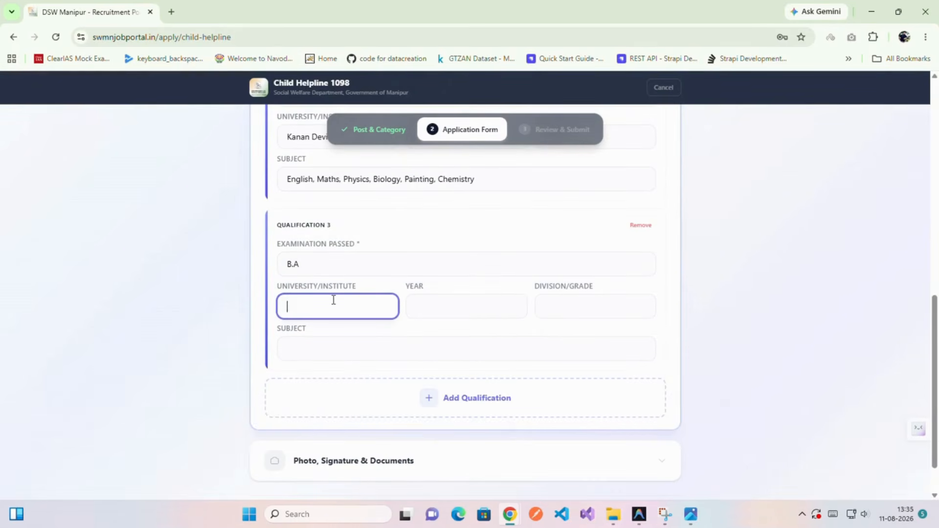
pyautogui.write('G')
pyautogui.write('.P')
pyautogui.write(' Women IC')
pyautogui.write('College')
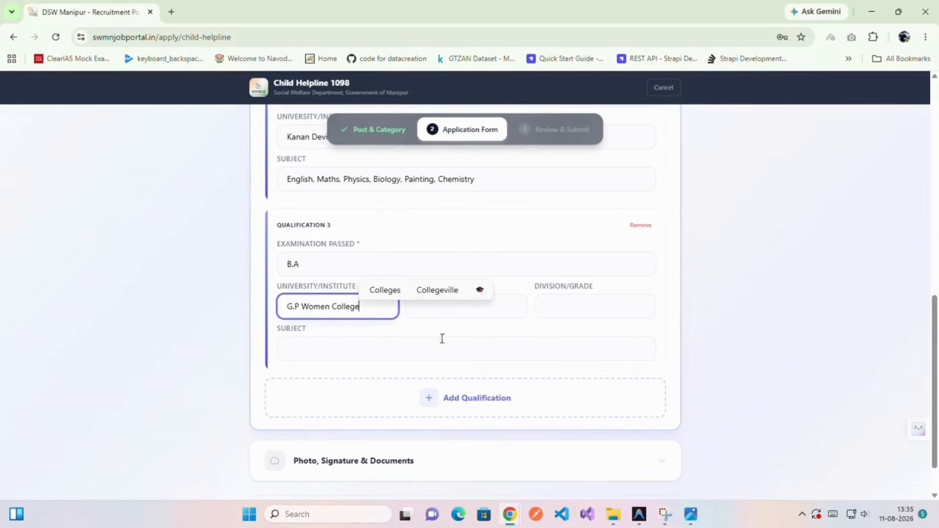
# Complete the B.A entry with year 2019, 2nd division and subject Sociology.
pyautogui.click(509, 309)
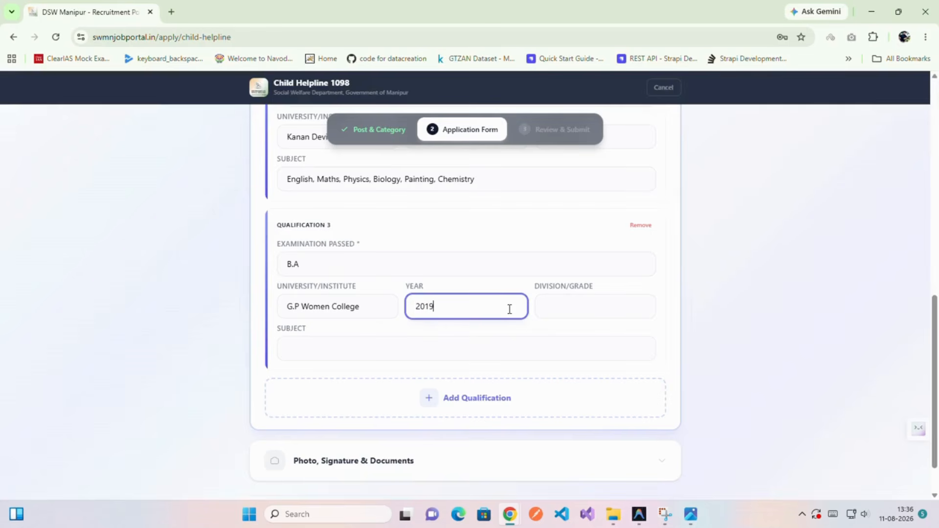
pyautogui.click(567, 304)
pyautogui.write('2nd')
pyautogui.click(420, 343)
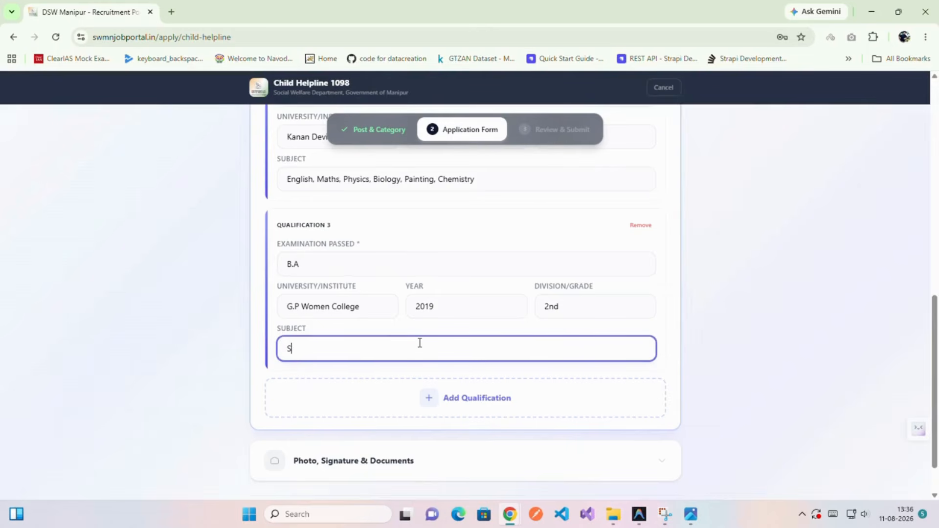
pyautogui.write('Sociology')
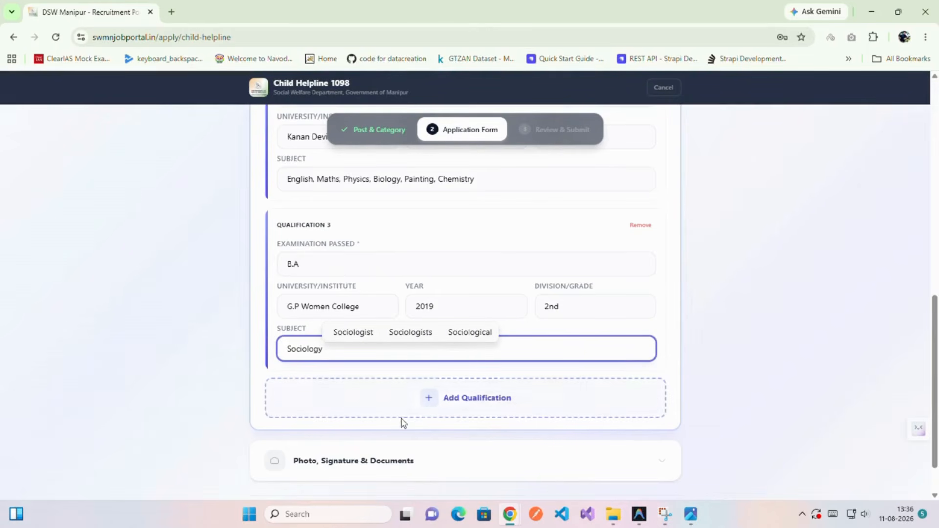
pyautogui.scroll(-1, 402, 423)
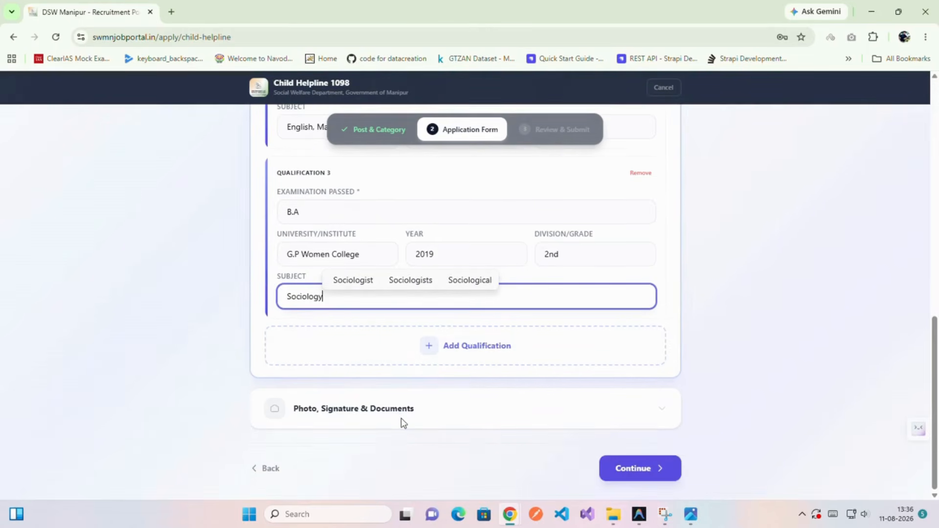
pyautogui.click(458, 413)
# Upload dca.jpg as the passport photo, then the signature image and AADHAR.jpg.
pyautogui.scroll(2, 436, 392)
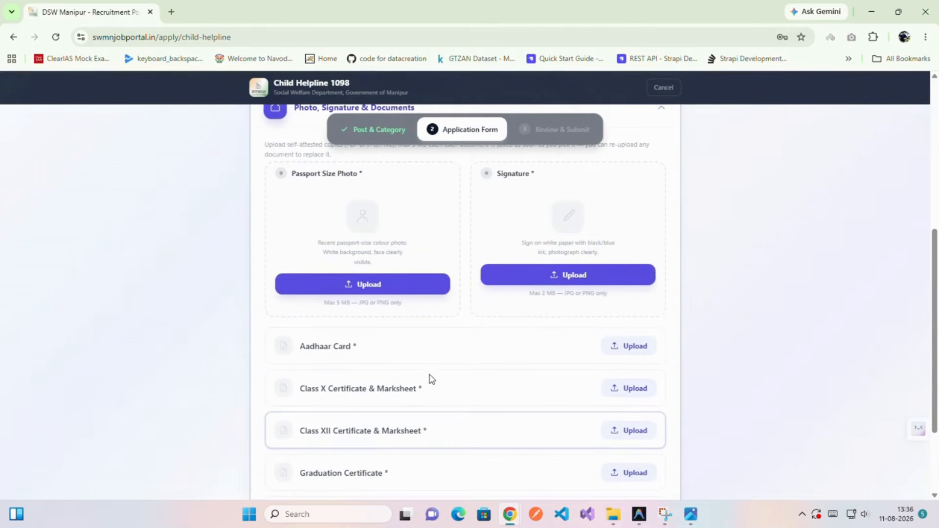
pyautogui.click(401, 293)
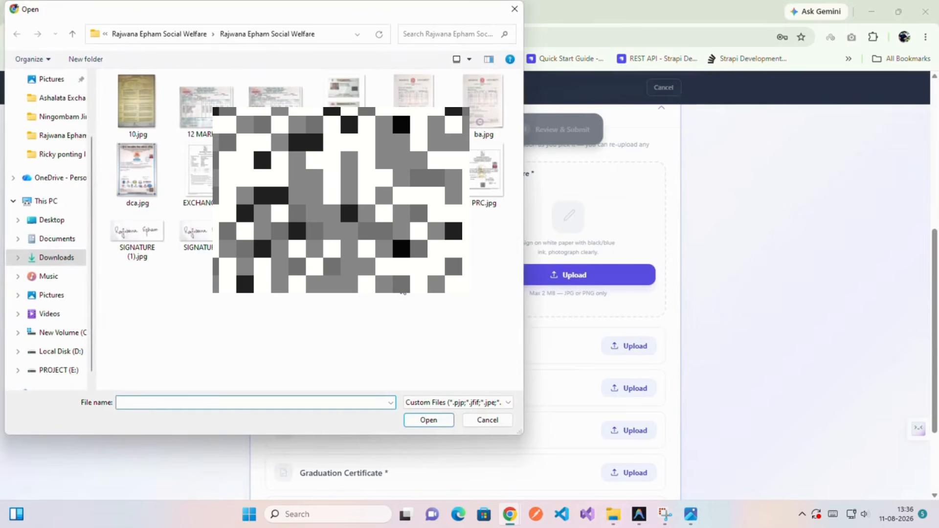
pyautogui.write('dca.jpg')
pyautogui.press('Return')
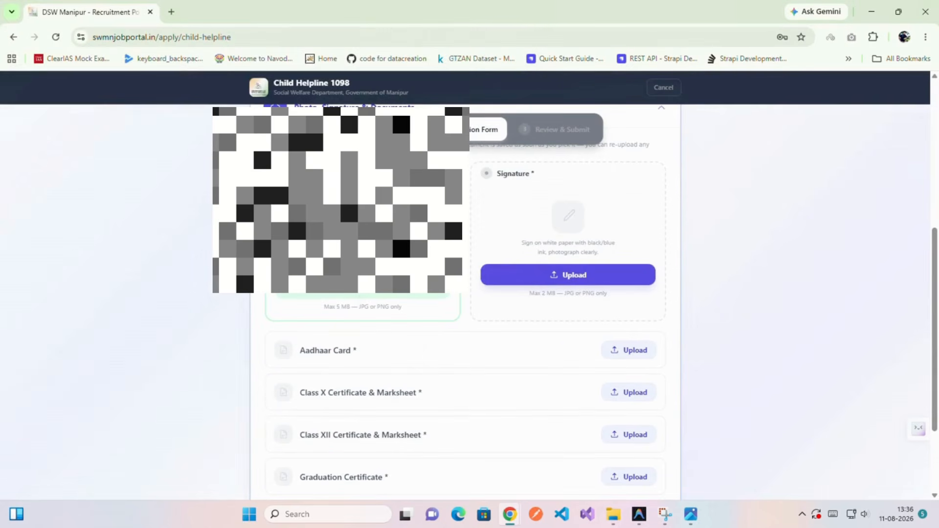
pyautogui.click(551, 276)
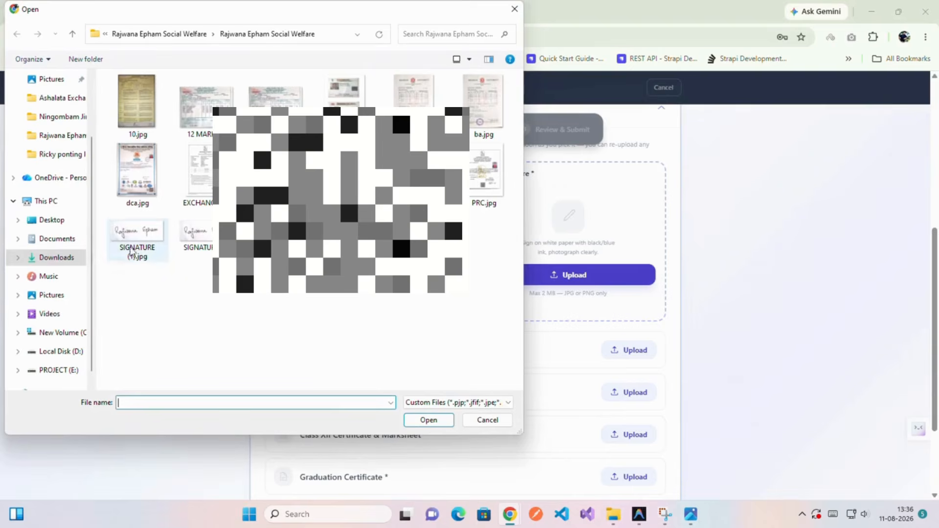
pyautogui.doubleClick(192, 237)
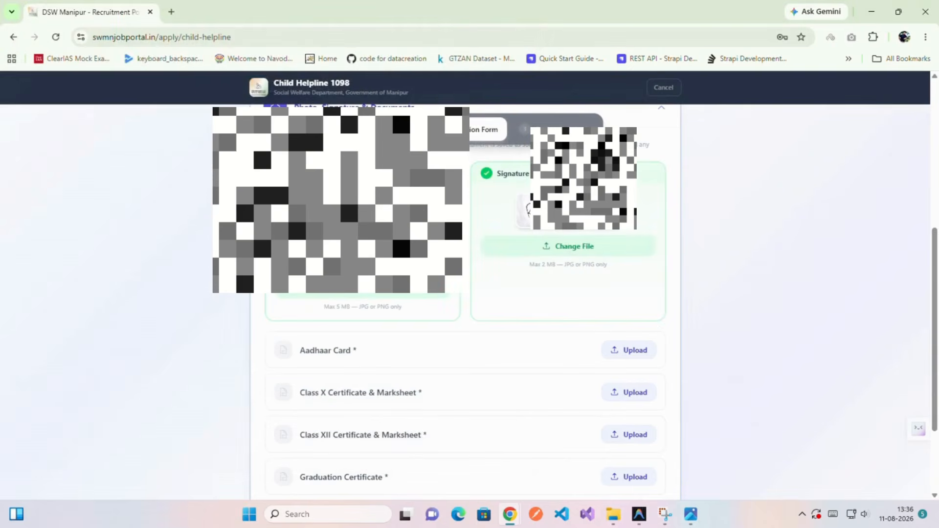
pyautogui.click(629, 292)
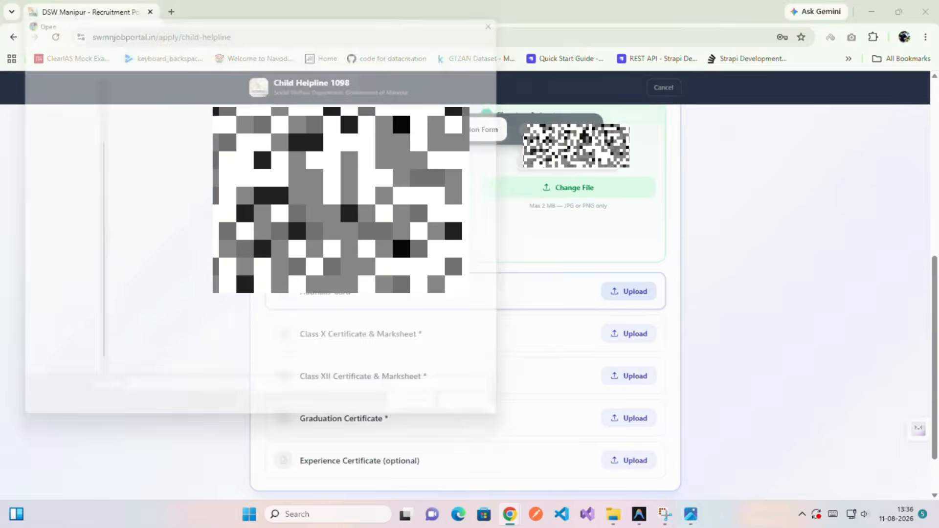
pyautogui.doubleClick(345, 112)
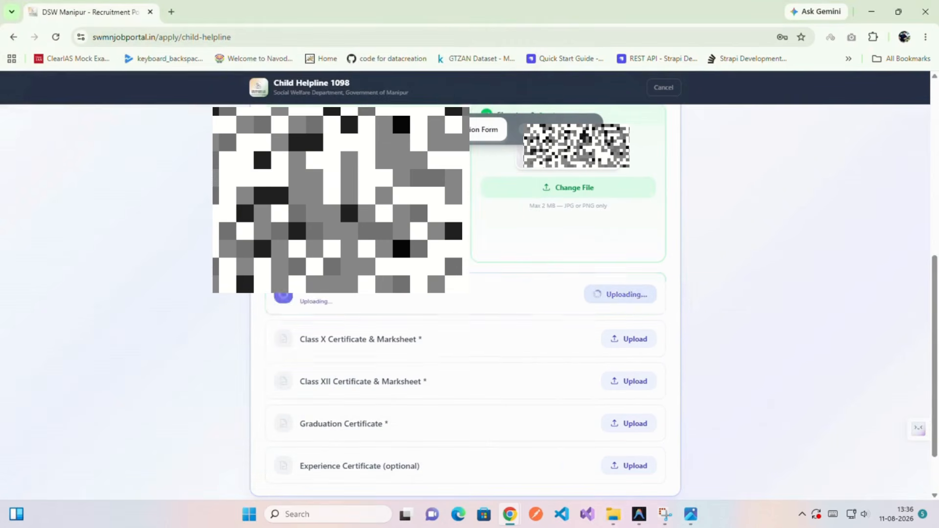
# Upload 10.jpg, 12 MARK.jpg and ba MARK.jpg as the Class X, XII and graduation certificates.
pyautogui.click(620, 344)
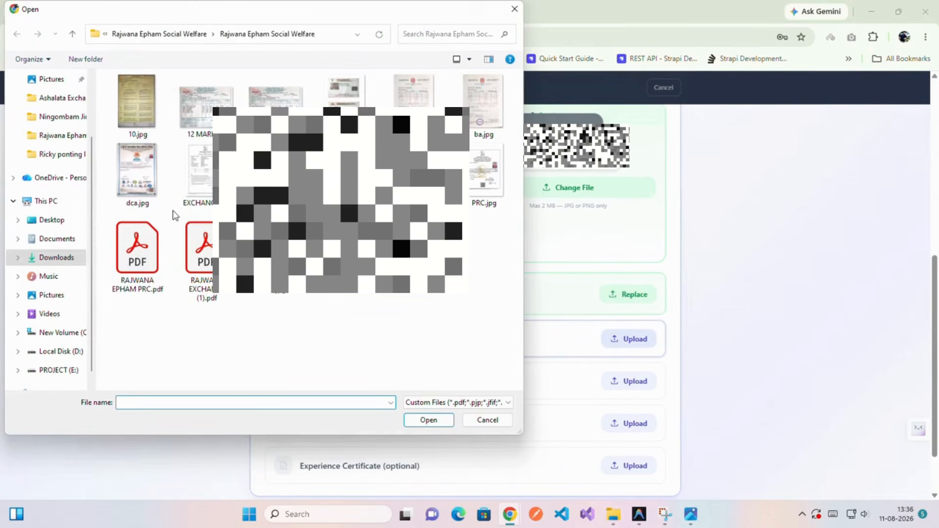
pyautogui.doubleClick(138, 101)
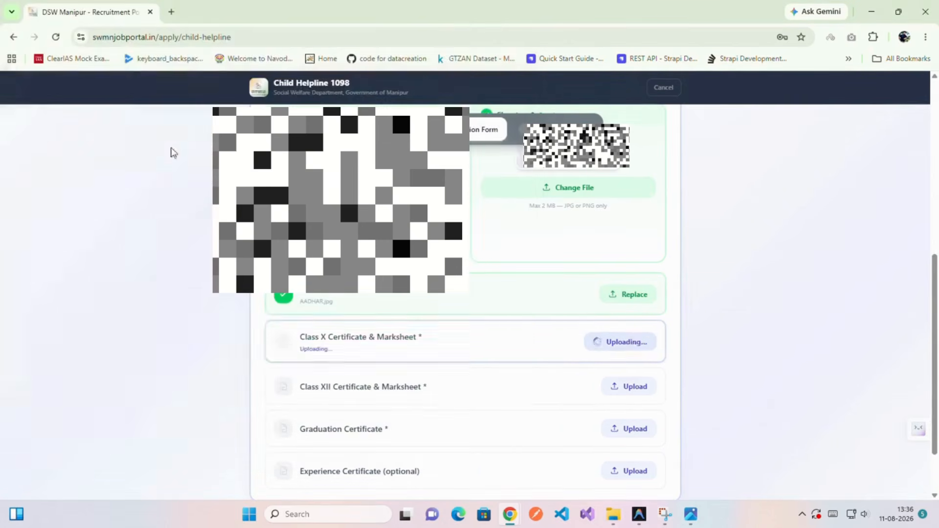
pyautogui.click(617, 387)
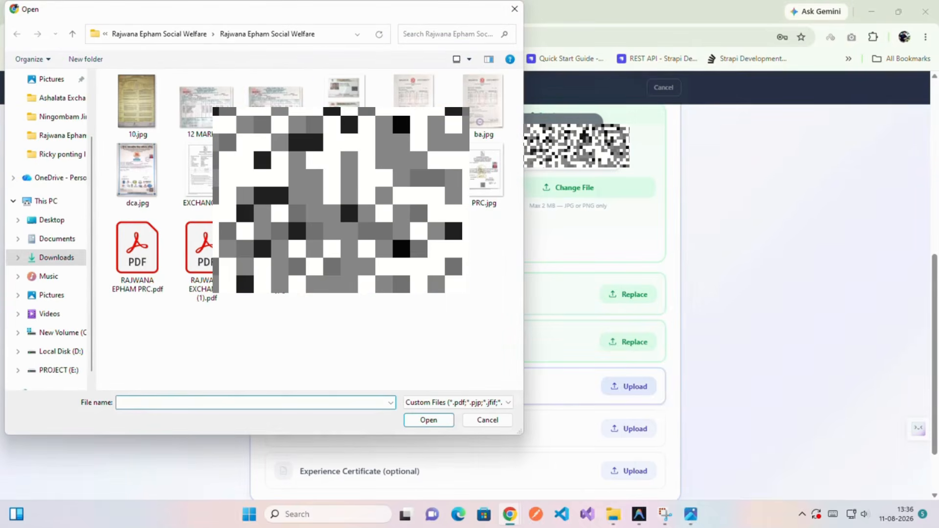
pyautogui.doubleClick(206, 104)
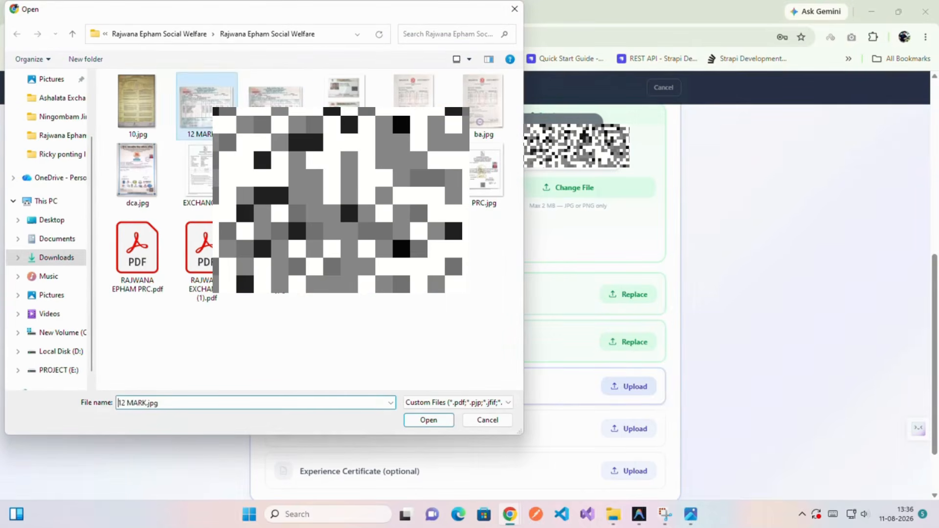
pyautogui.click(629, 437)
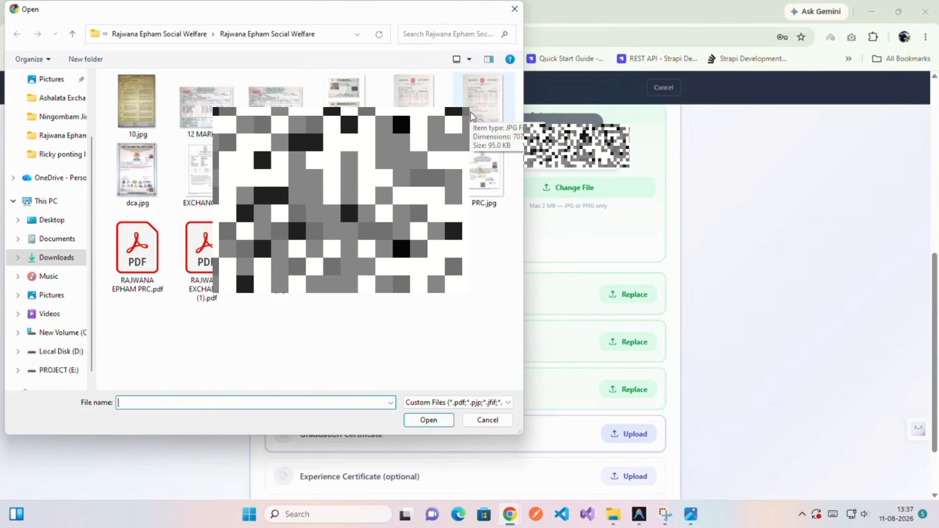
pyautogui.doubleClick(413, 90)
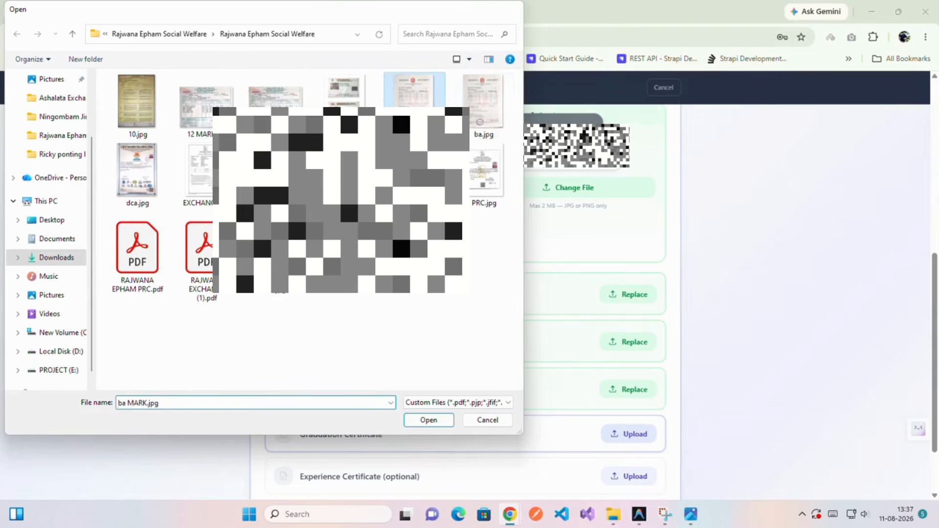
pyautogui.scroll(-2, 551, 420)
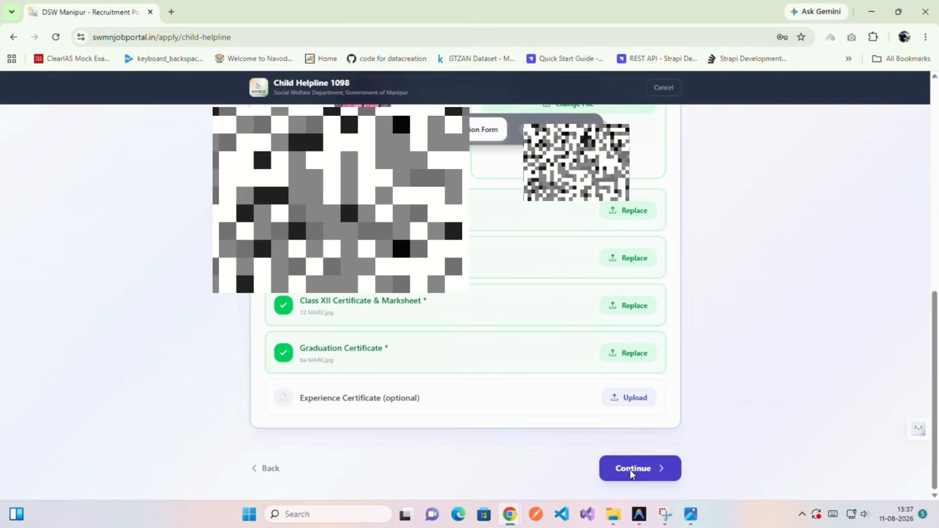
# Enter Qualification 4 as M.A from Dhanamanjuri University, passed in 2019.
pyautogui.scroll(3, 493, 399)
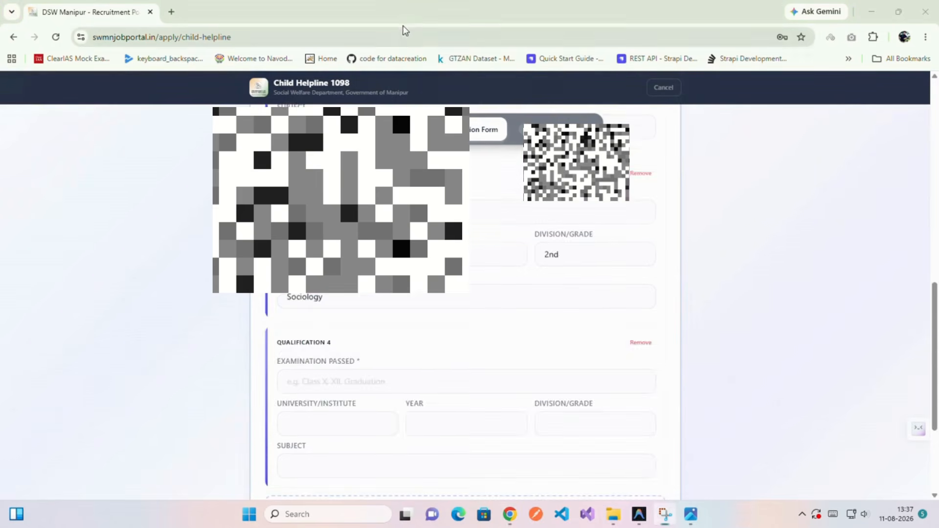
pyautogui.scroll(-2, 465, 302)
pyautogui.click(479, 264)
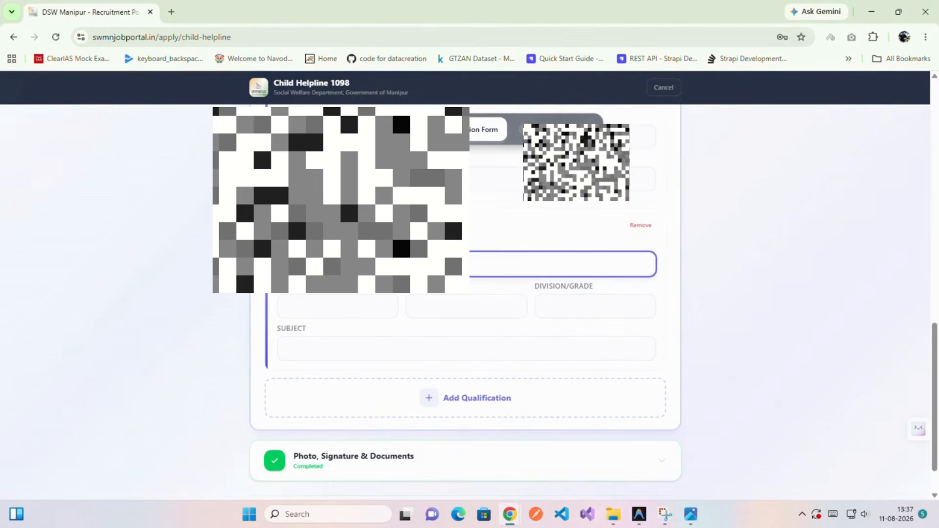
pyautogui.write('M.A')
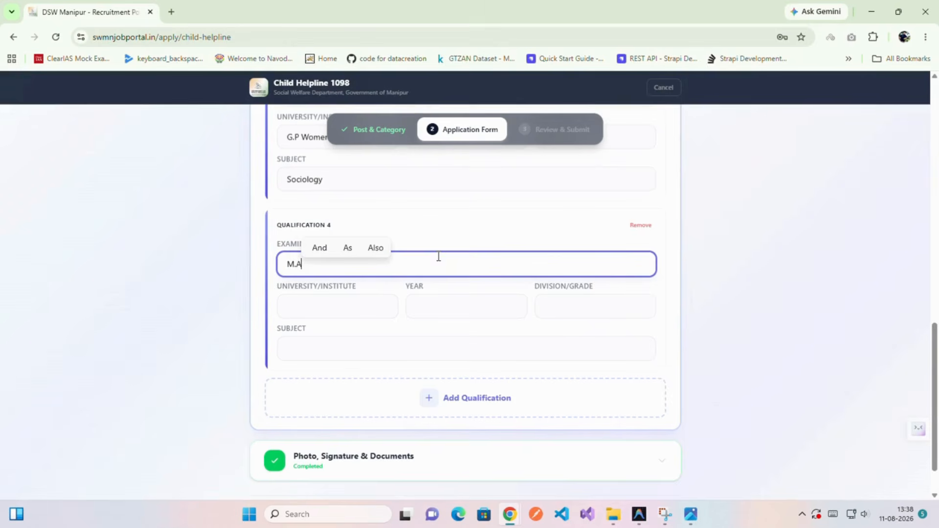
pyautogui.click(359, 300)
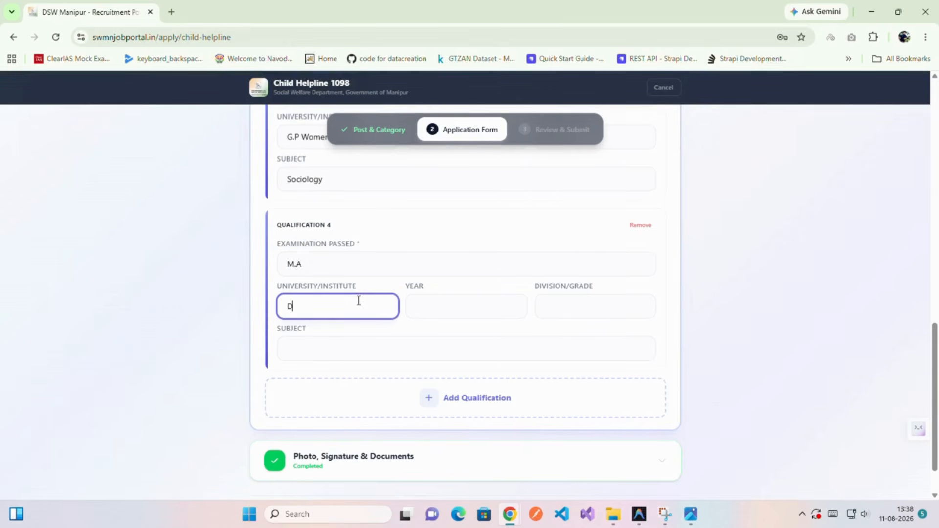
pyautogui.write('Dha')
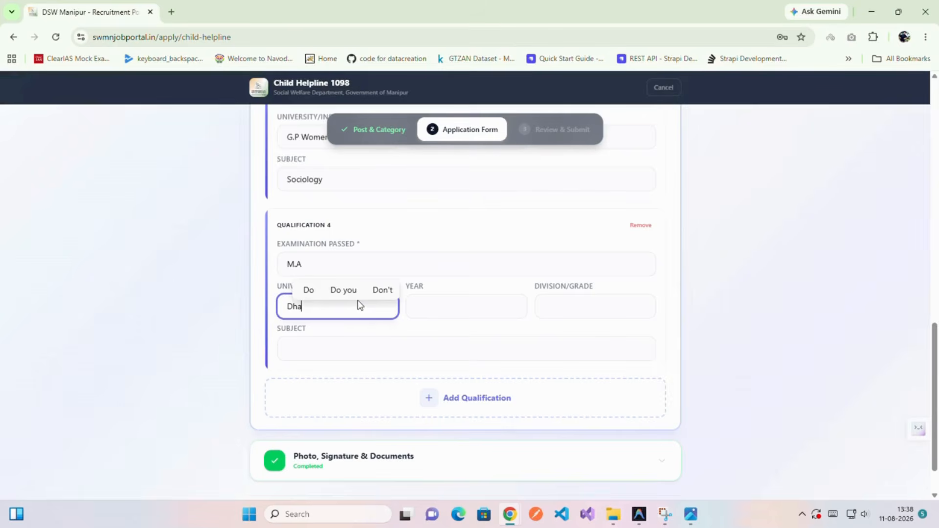
pyautogui.write('naman')
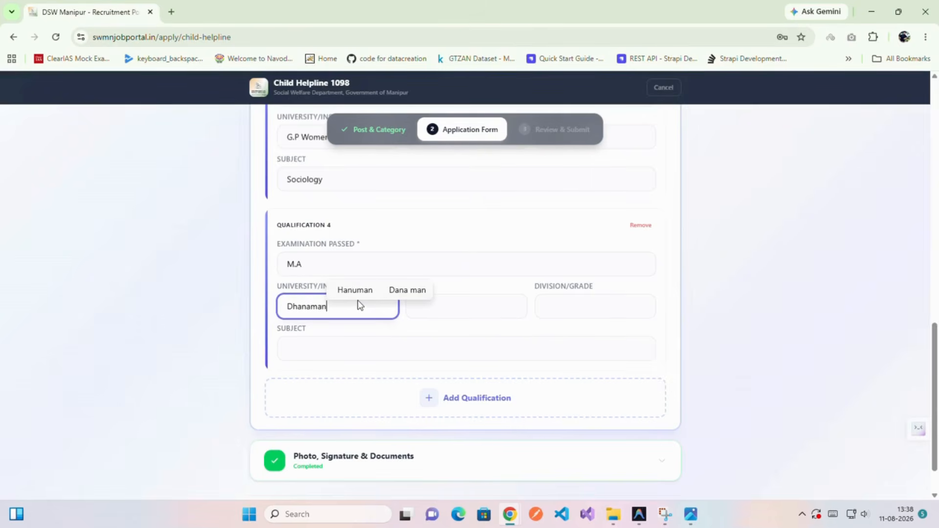
pyautogui.write('juri University')
pyautogui.click(432, 308)
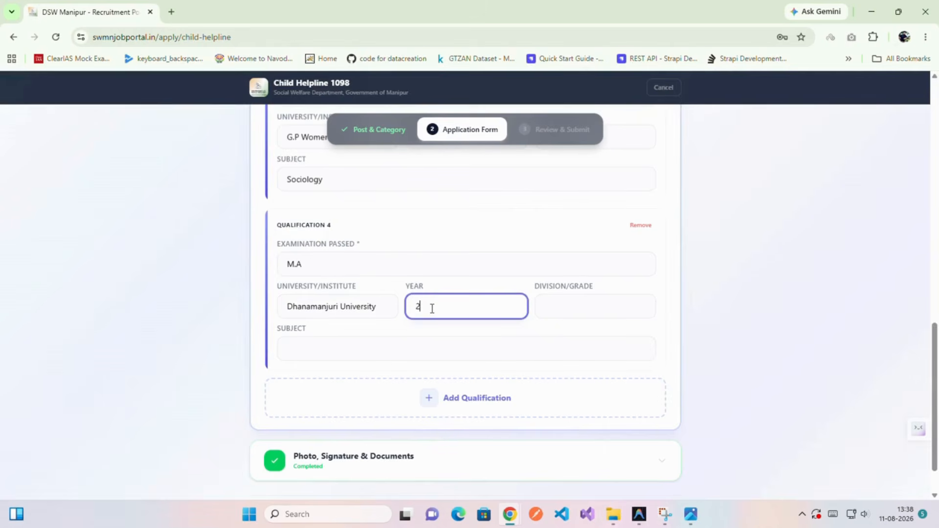
pyautogui.click(619, 310)
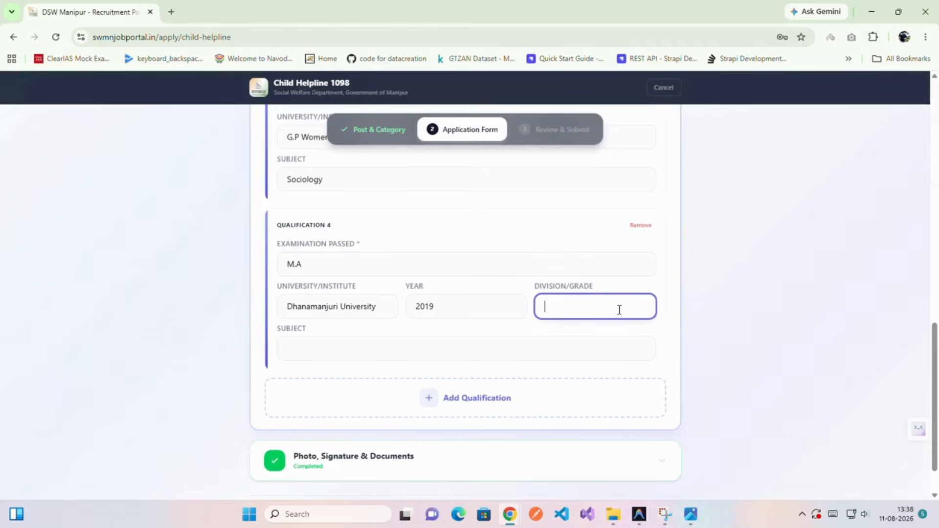
# Give the M.A 1st division and Sociology subject, and add an empty Qualification 5.
pyautogui.scroll(-1, 619, 309)
pyautogui.write('1st')
pyautogui.press('Tab')
pyautogui.write('Sociology')
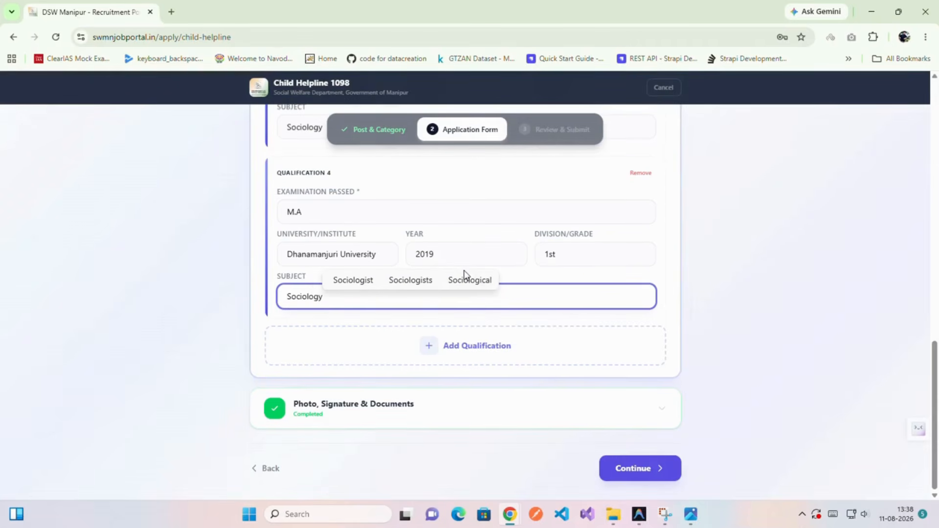
pyautogui.click(452, 346)
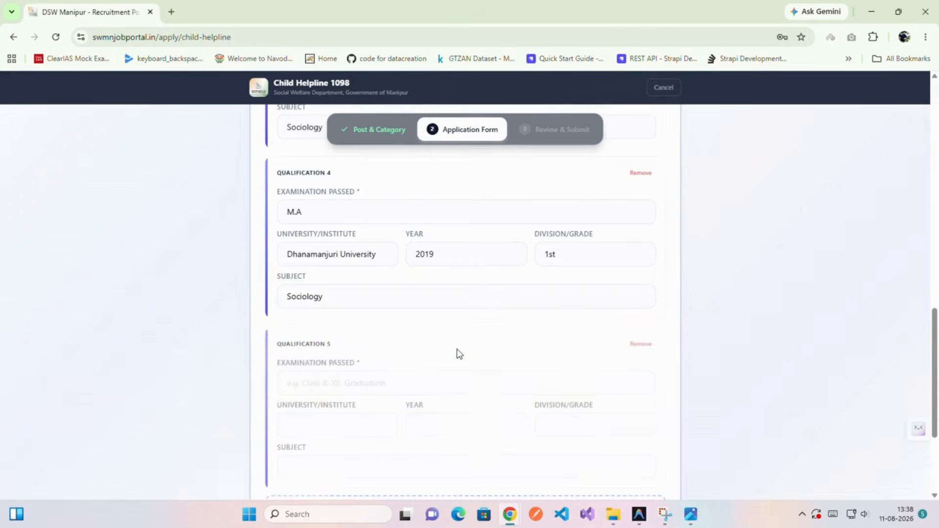
# Enter Qualification 5 as DCA from E-Max, year 2022.
pyautogui.scroll(-3, 449, 346)
pyautogui.click(364, 201)
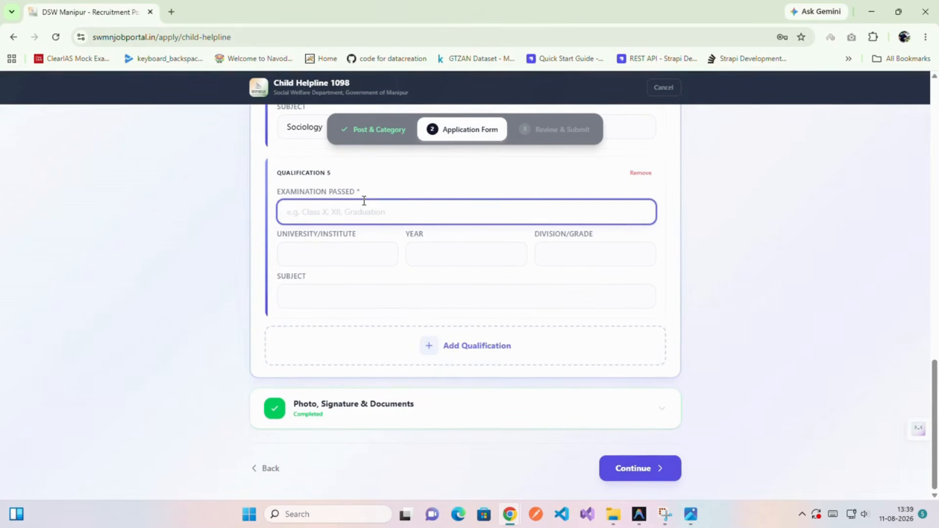
pyautogui.write('DCA')
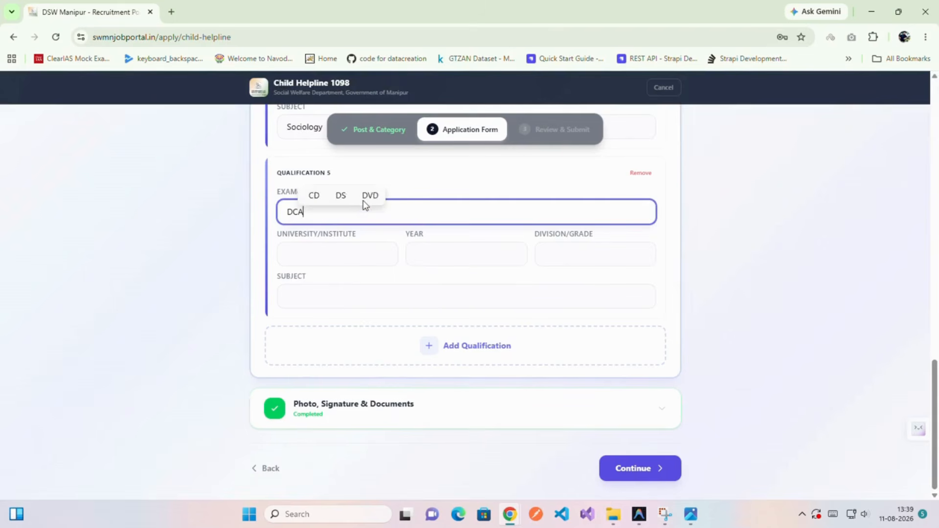
pyautogui.click(358, 256)
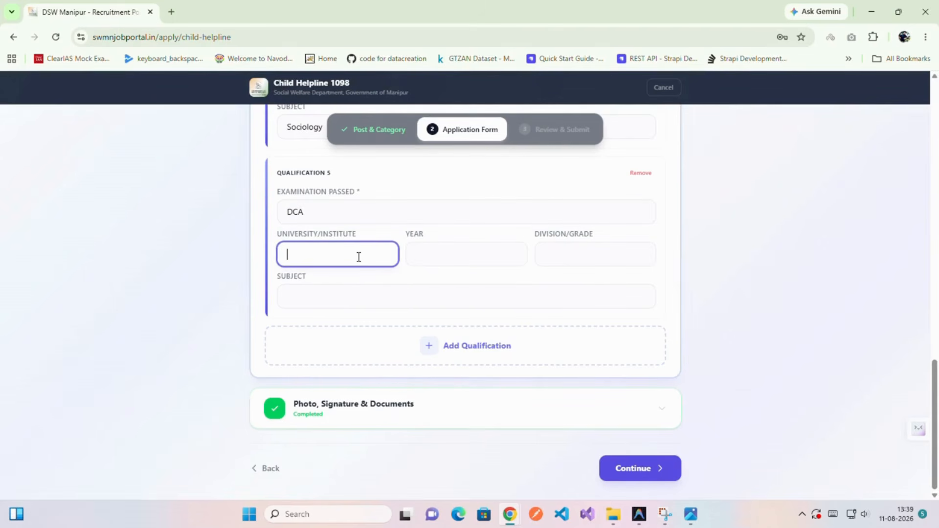
pyautogui.write('E-Max')
pyautogui.click(431, 251)
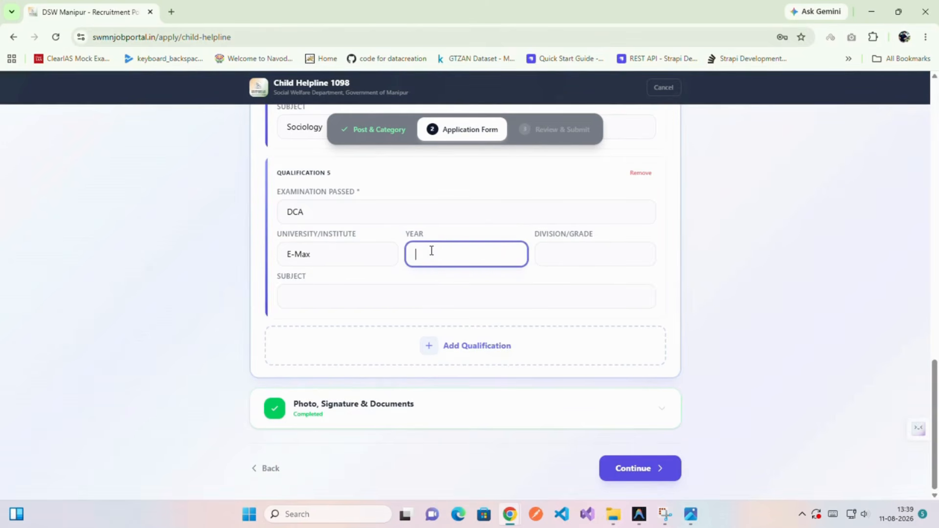
pyautogui.write('2022')
# Set the DCA grade to B and subject to Computer Application, then continue to Review & Submit.
pyautogui.click(580, 258)
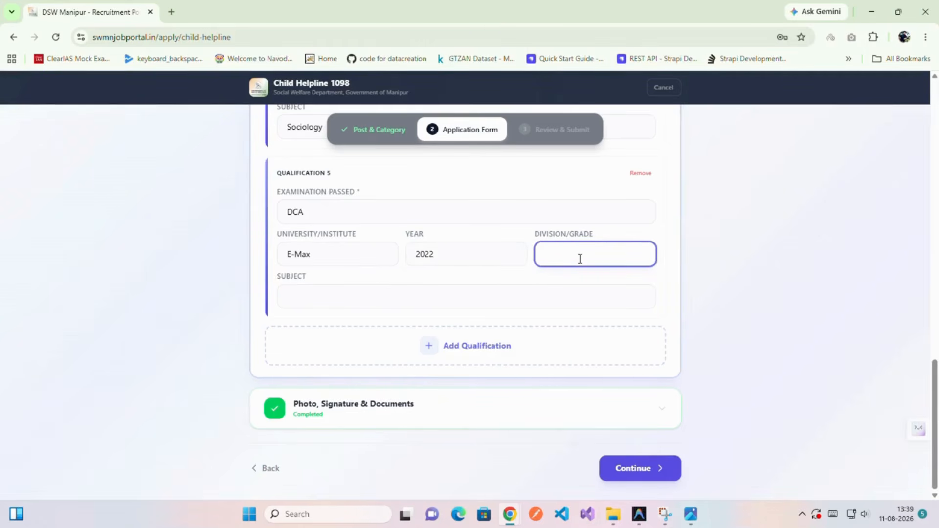
pyautogui.click(410, 303)
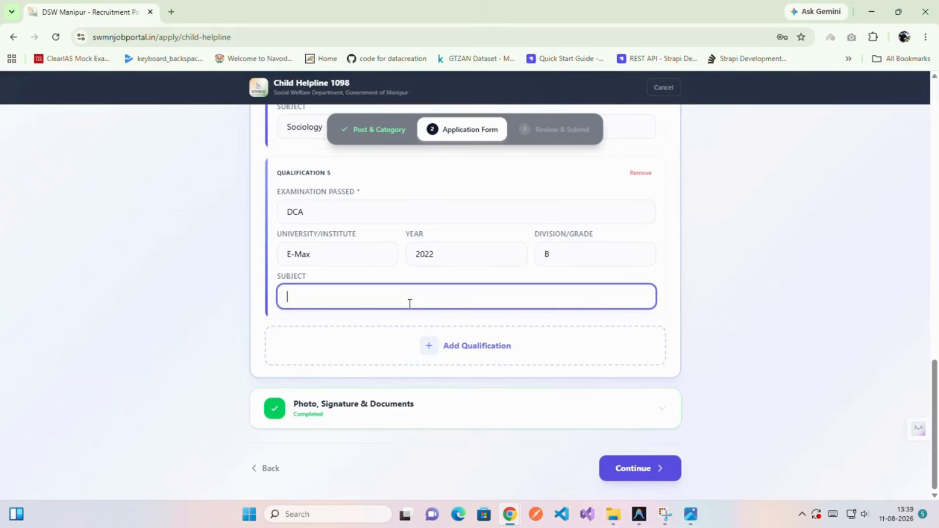
pyautogui.write('Computer C')
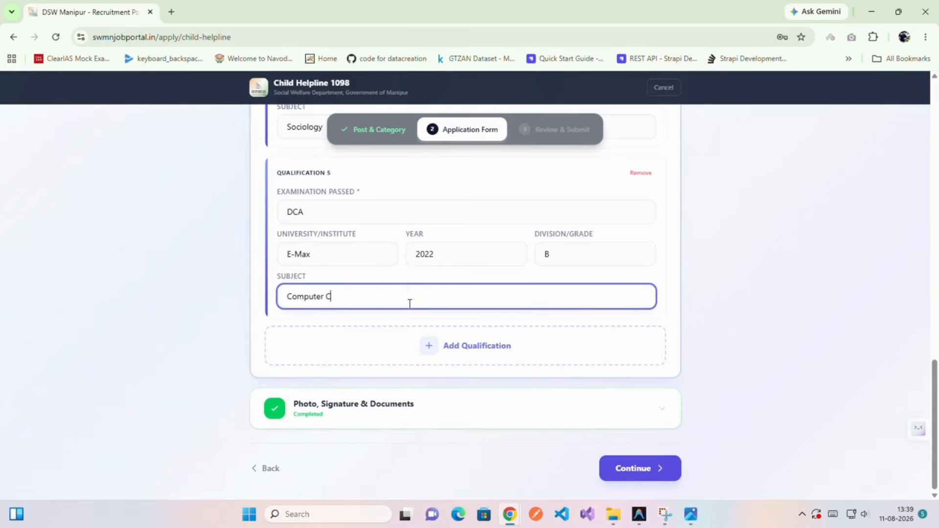
pyautogui.press('BackSpace')
pyautogui.write('Apploca')
pyautogui.write('ication')
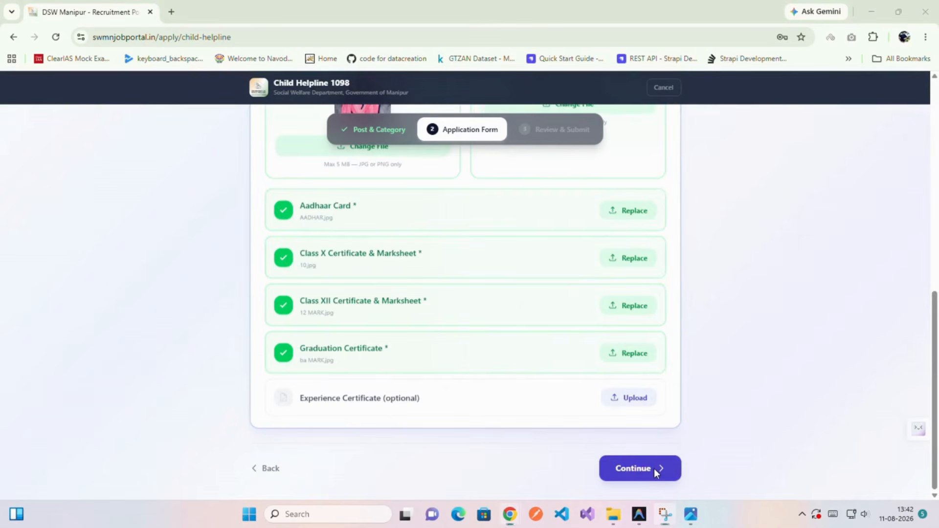
pyautogui.click(654, 471)
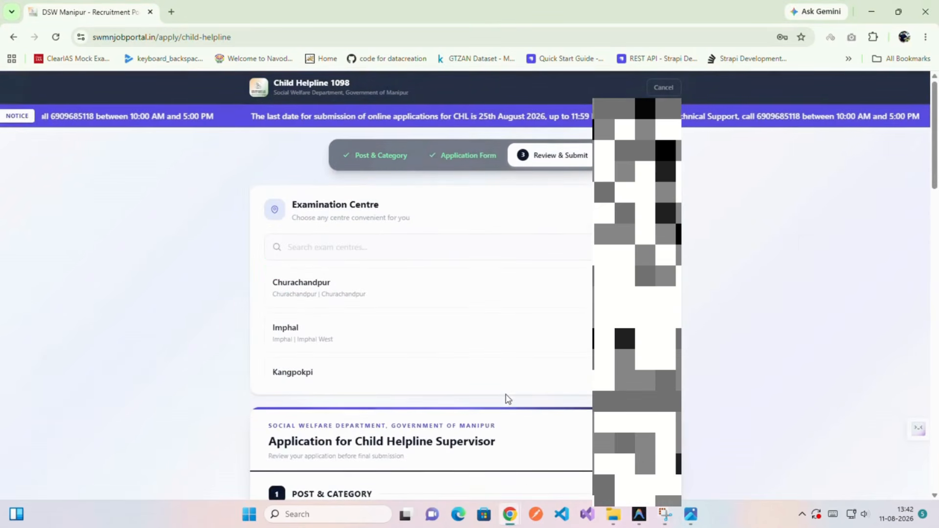
# Choose Imphal as the examination centre.
pyautogui.click(323, 335)
pyautogui.scroll(-4, 496, 360)
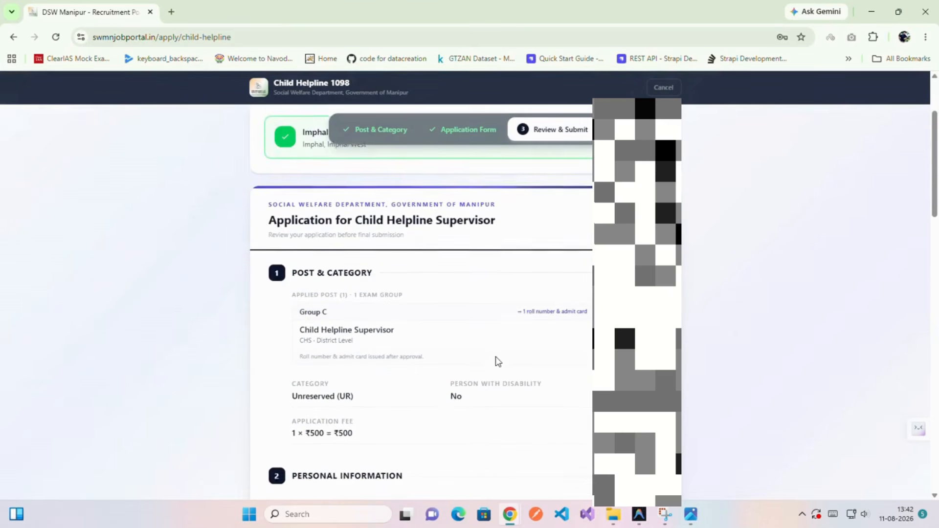
pyautogui.scroll(-20, 497, 360)
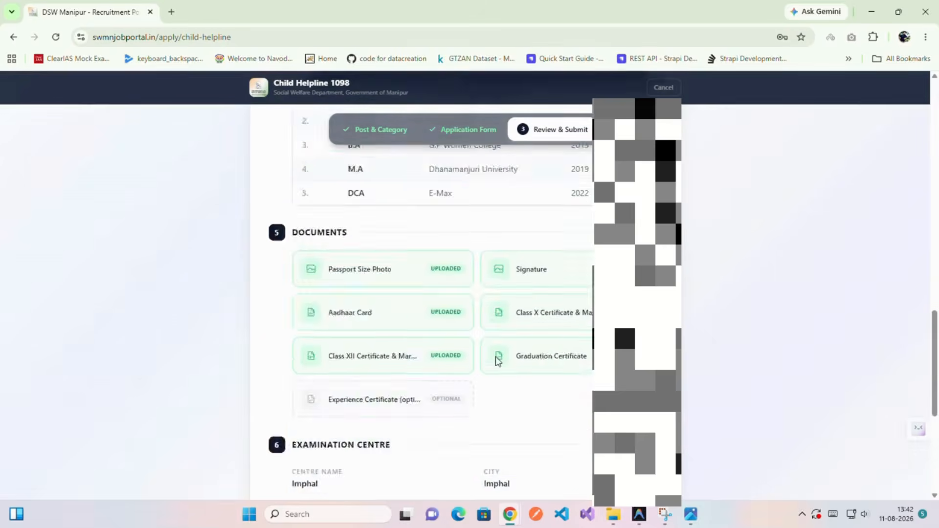
pyautogui.scroll(-1, 496, 361)
# Accept the declaration and submit the application by paying the ₹500 fee.
pyautogui.click(269, 377)
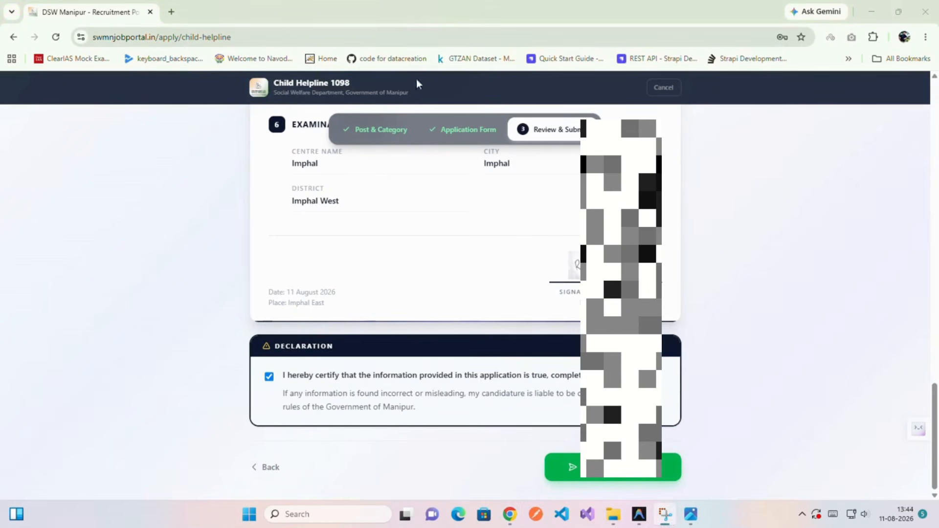
pyautogui.scroll(9, 438, 298)
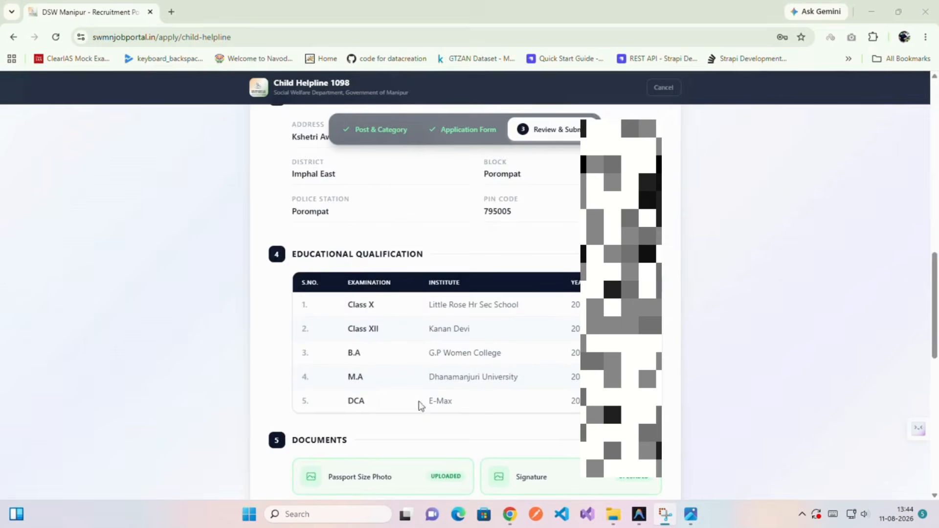
pyautogui.scroll(-10, 451, 415)
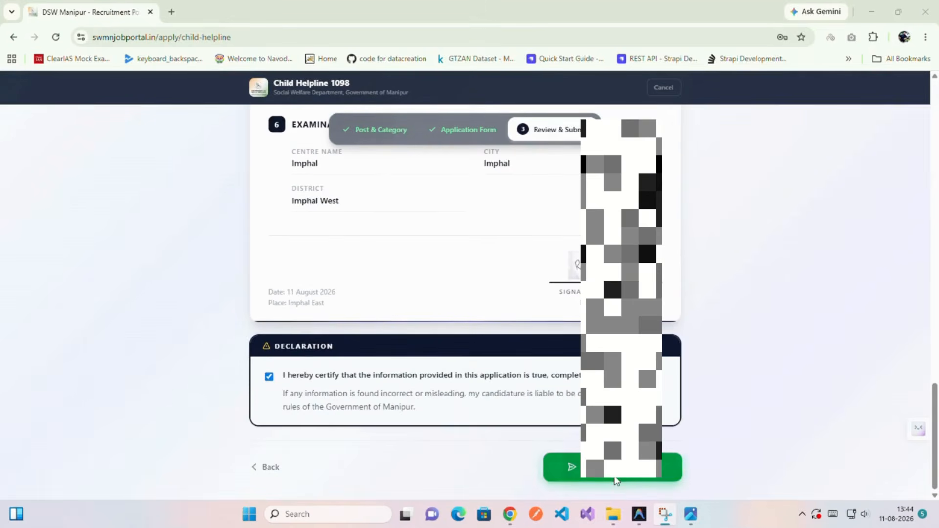
pyautogui.click(615, 469)
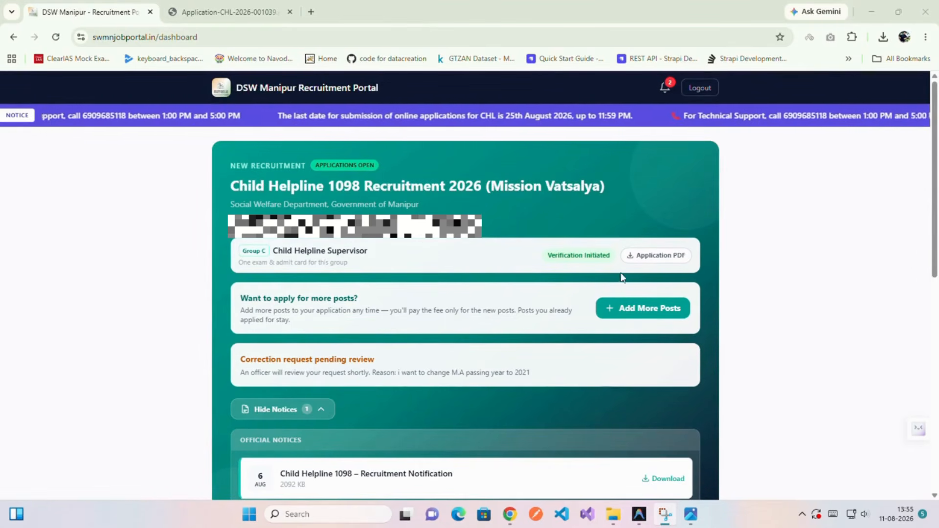
# Download the Child Helpline Supervisor application PDF from the dashboard.
pyautogui.click(646, 255)
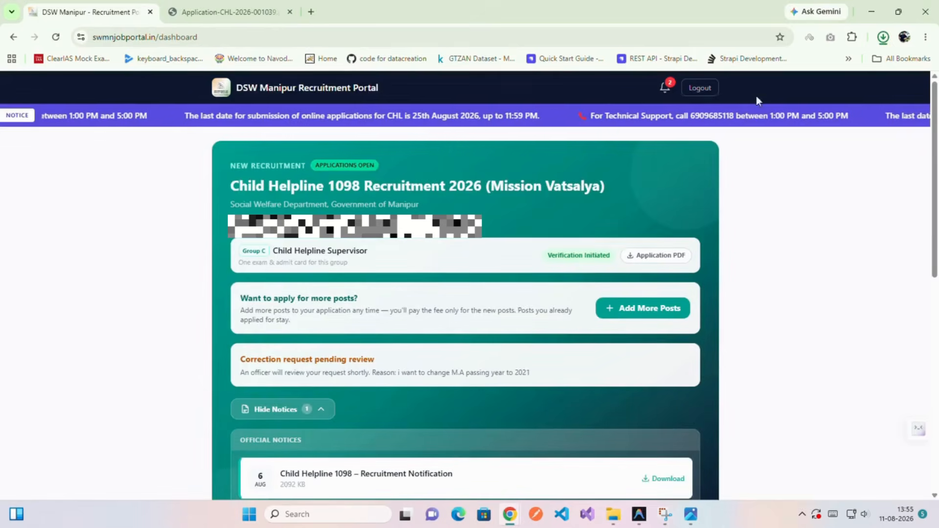